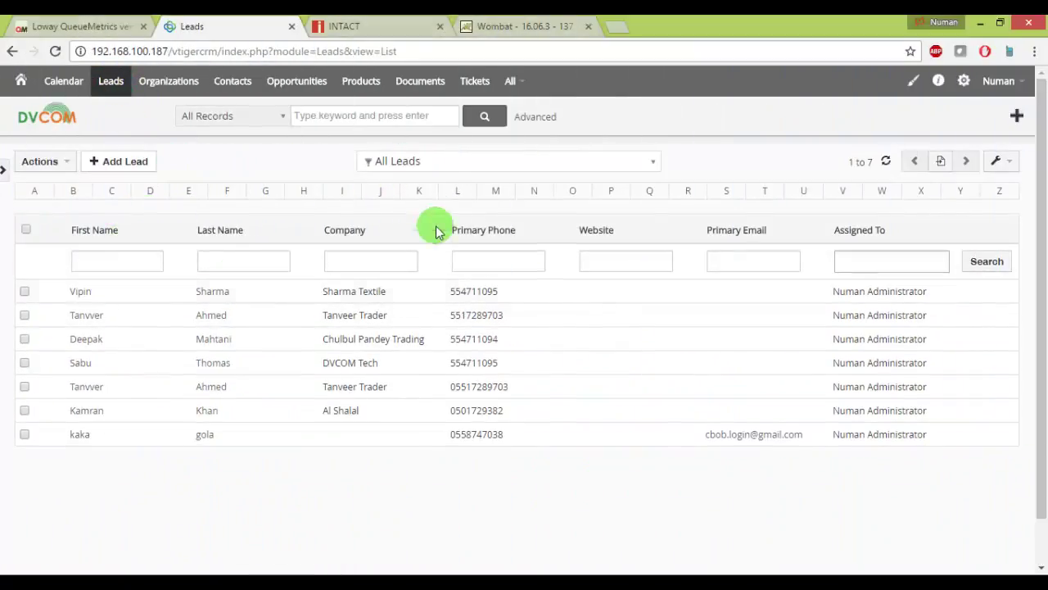
# - Filter the leads by Lost Leads, then select and export them all with the option to export data in the current page
pyautogui.click(421, 161)
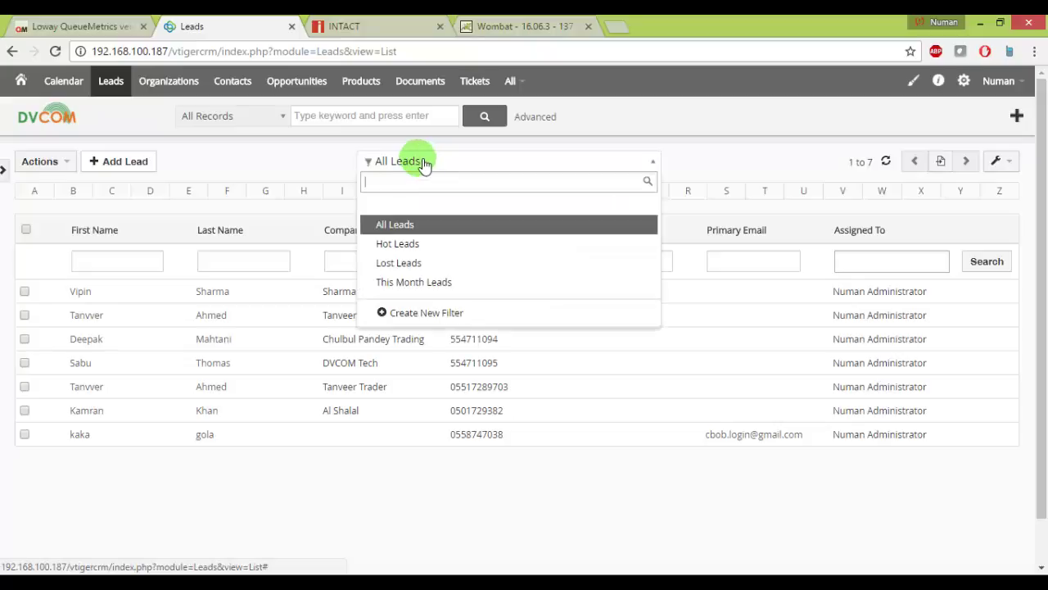
pyautogui.click(409, 270)
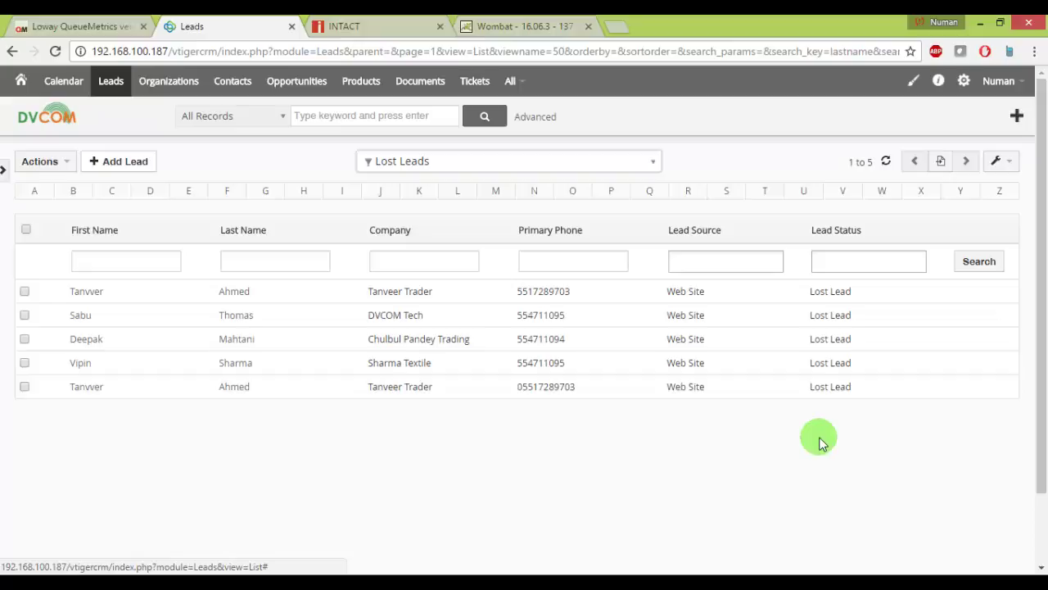
pyautogui.click(25, 230)
pyautogui.click(51, 161)
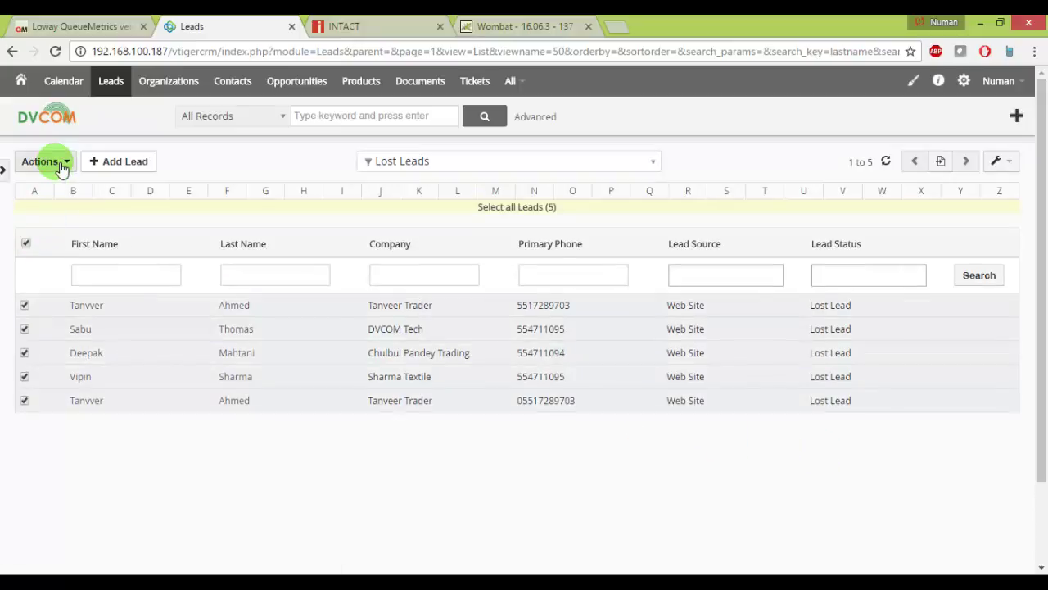
pyautogui.click(49, 345)
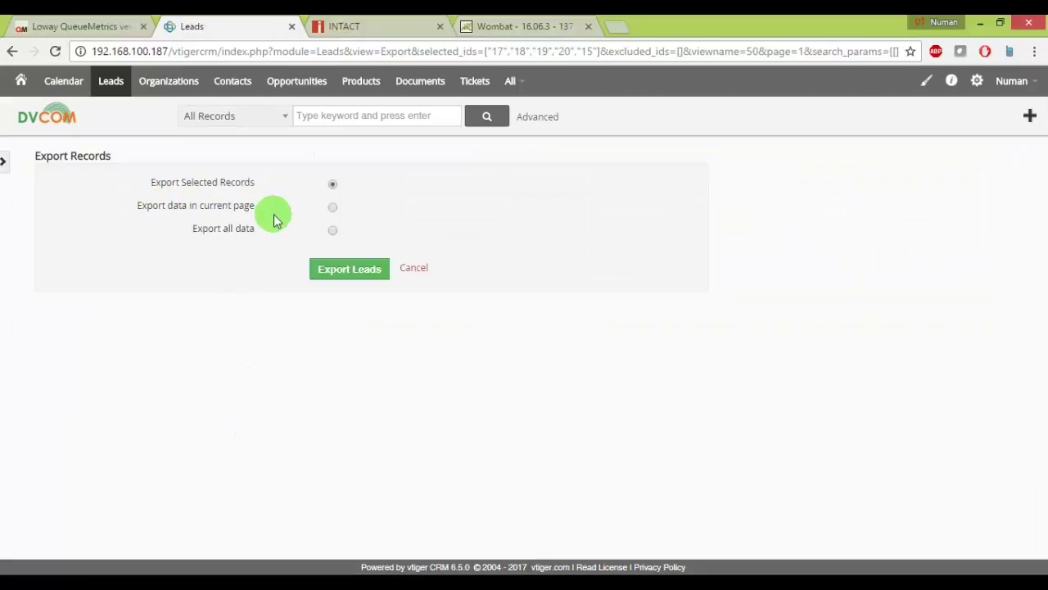
pyautogui.click(333, 207)
pyautogui.click(351, 273)
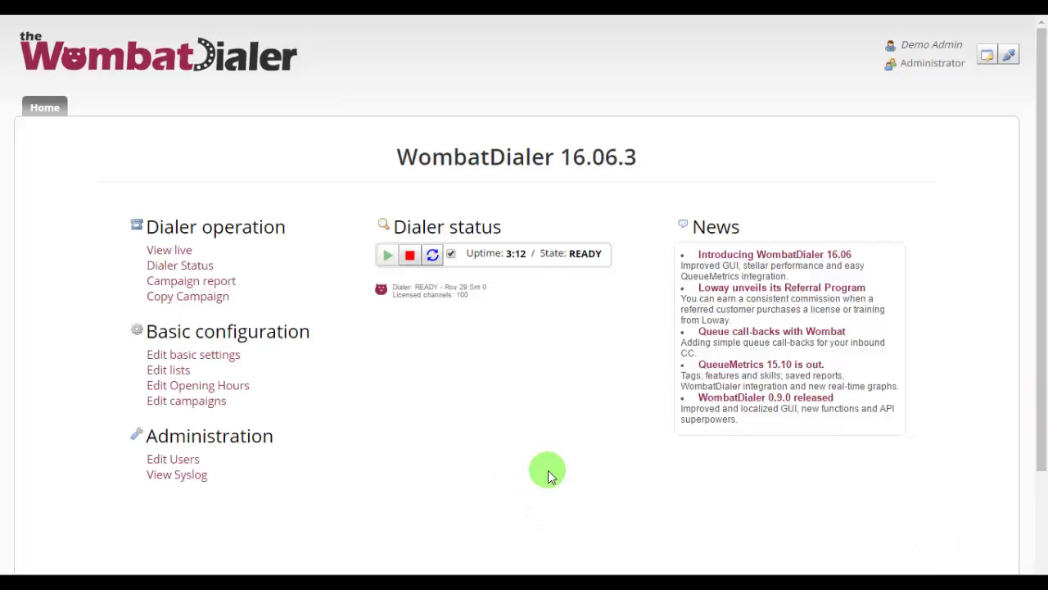
# - Switch to WombatDialer and create a call list named lost-leads
pyautogui.click(432, 255)
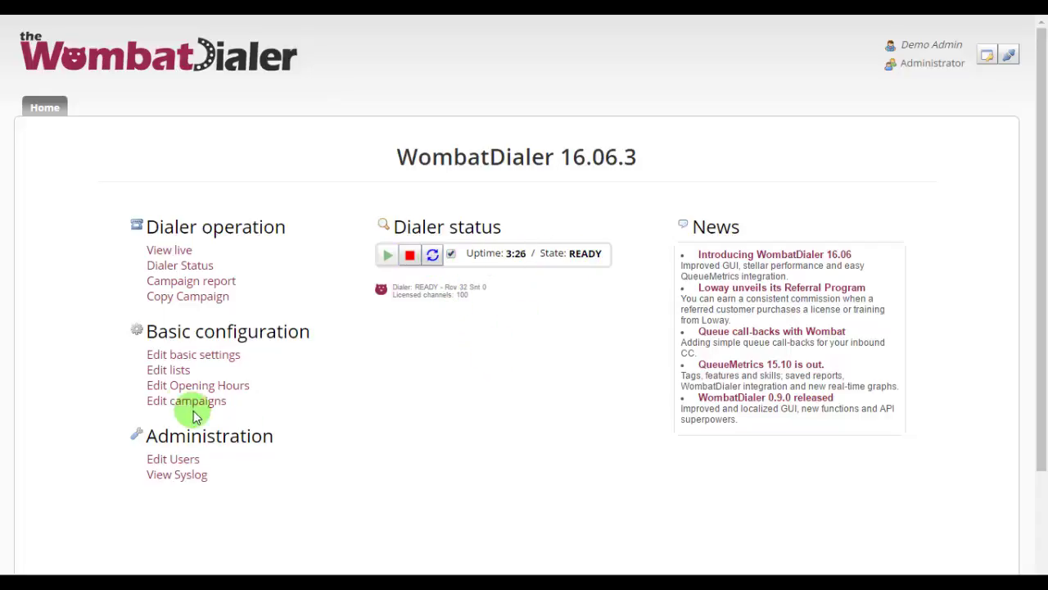
pyautogui.click(172, 370)
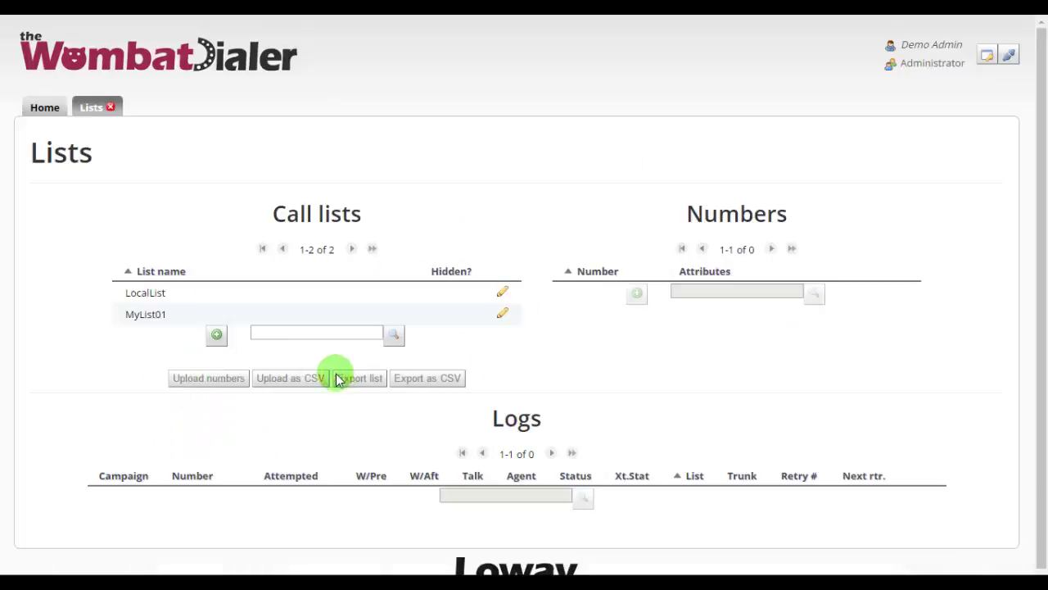
pyautogui.click(216, 335)
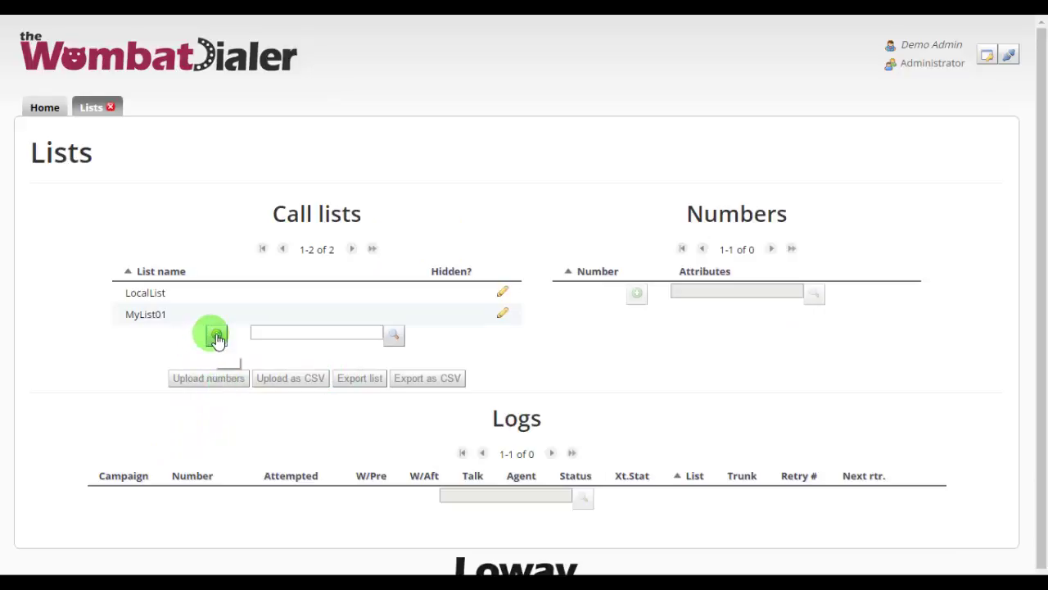
pyautogui.click(491, 282)
pyautogui.write('lost-leads')
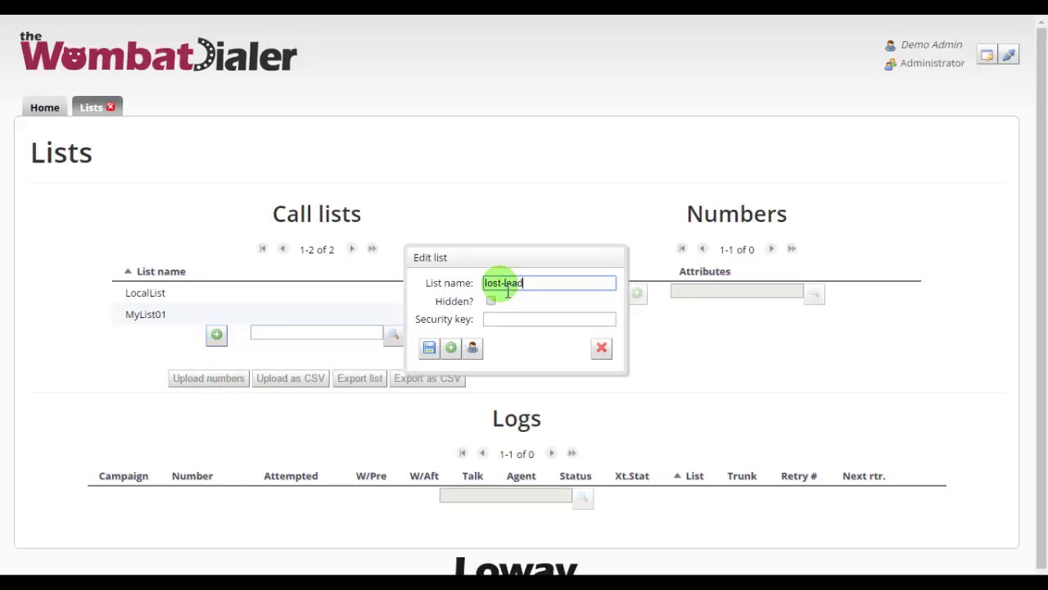
pyautogui.click(429, 347)
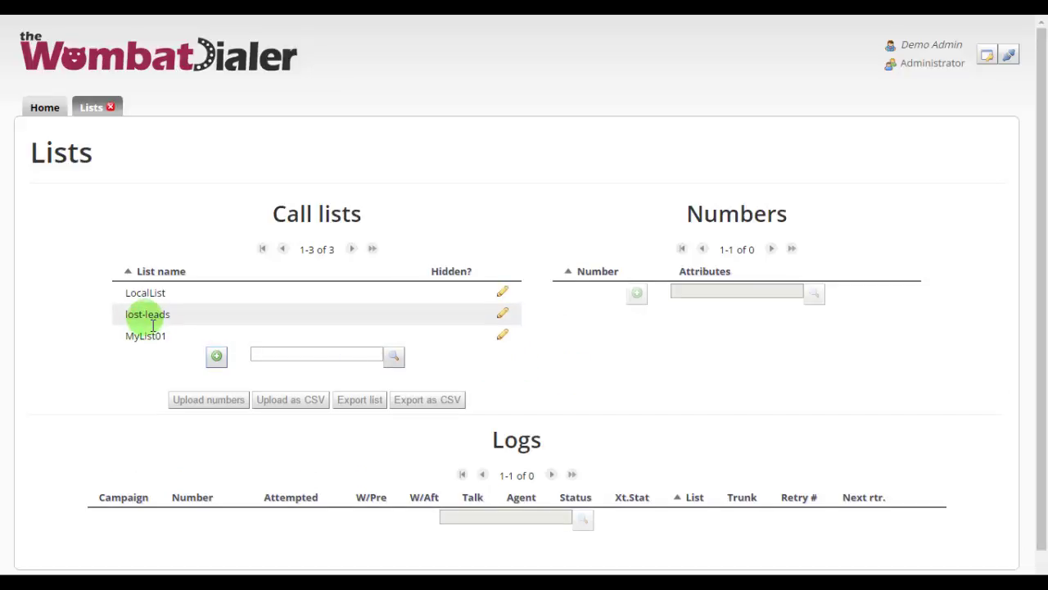
# - Load lost-leads.csv as a CSV upload for the lost-leads call list, review its data and close the review
pyautogui.click(136, 317)
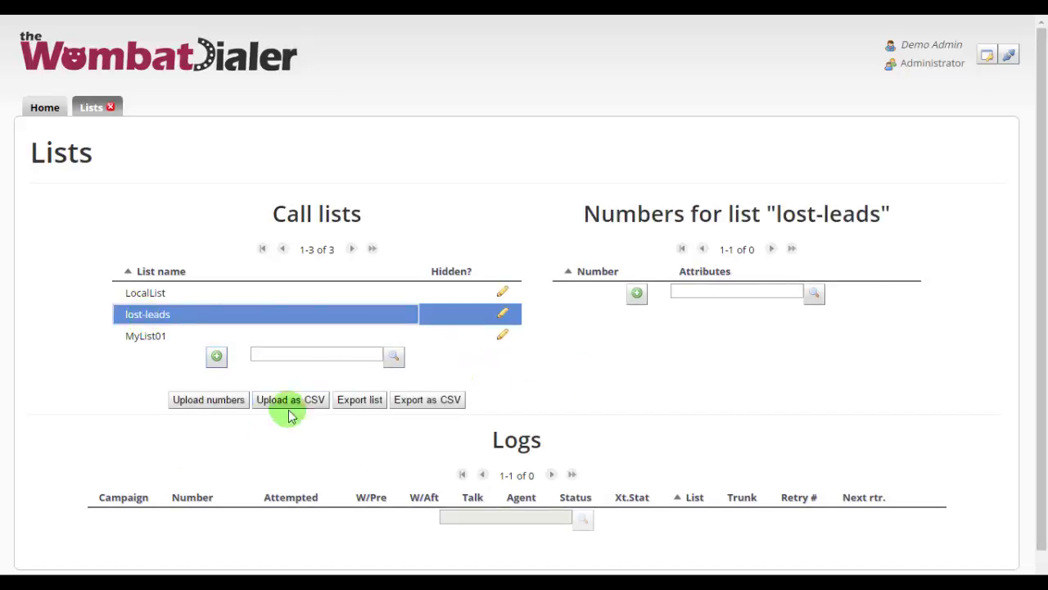
pyautogui.click(226, 407)
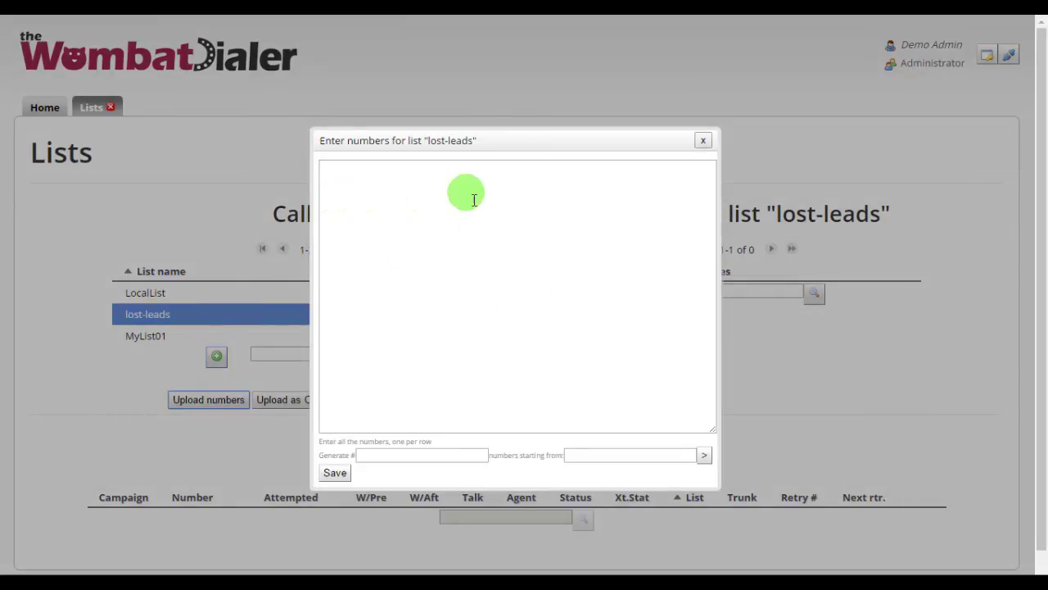
pyautogui.click(703, 140)
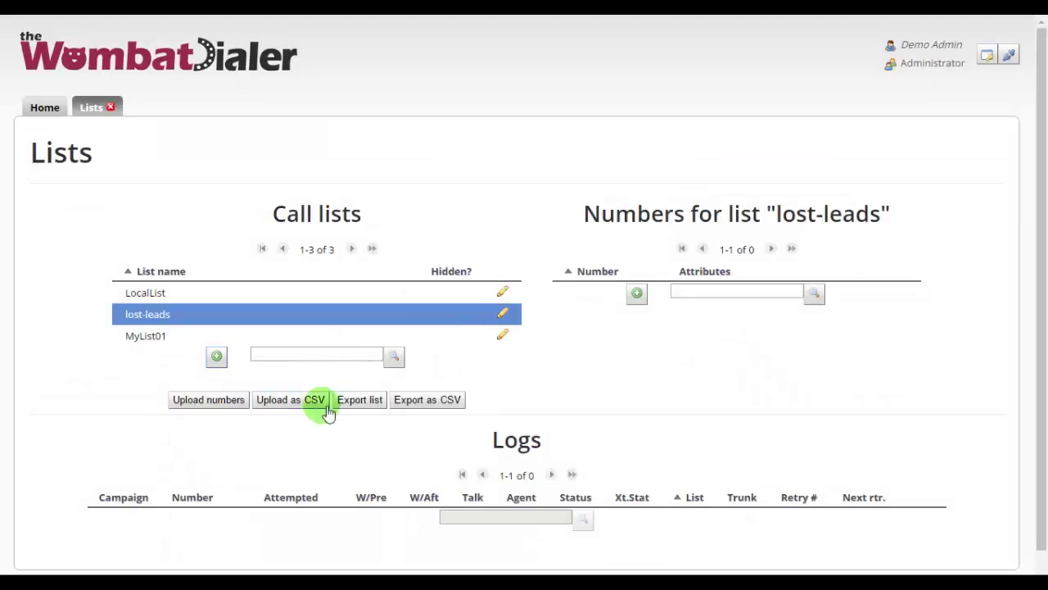
pyautogui.click(306, 405)
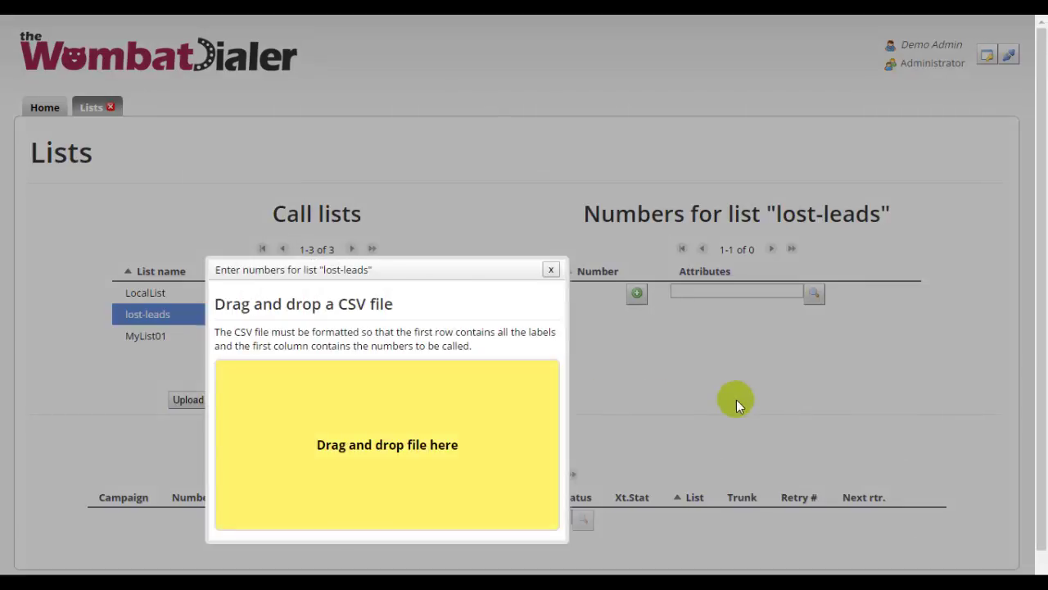
pyautogui.press('F11')
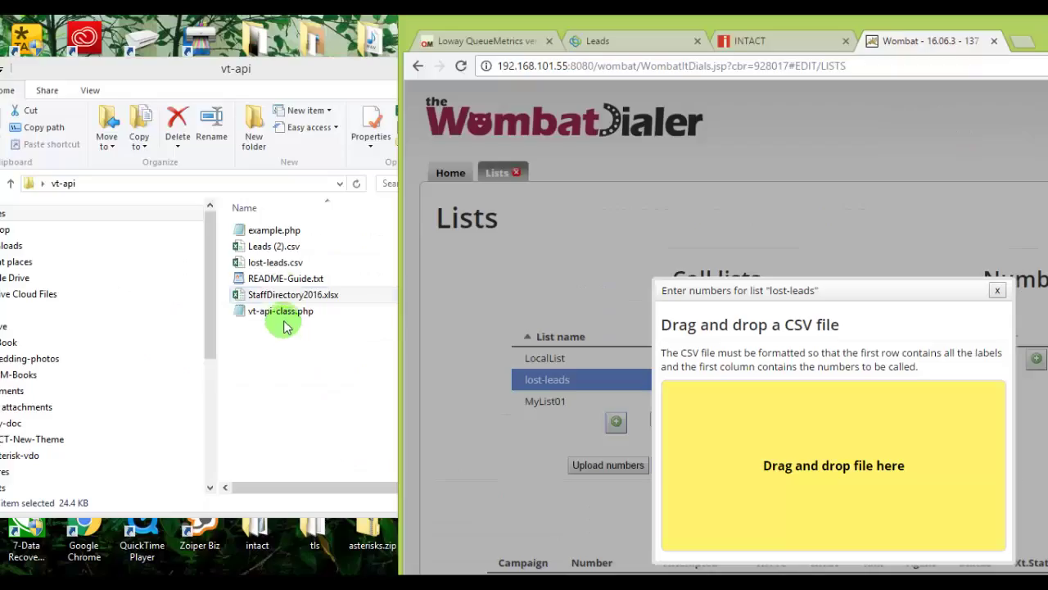
pyautogui.click(287, 268)
pyautogui.moveTo(286, 269); pyautogui.dragTo(841, 471)
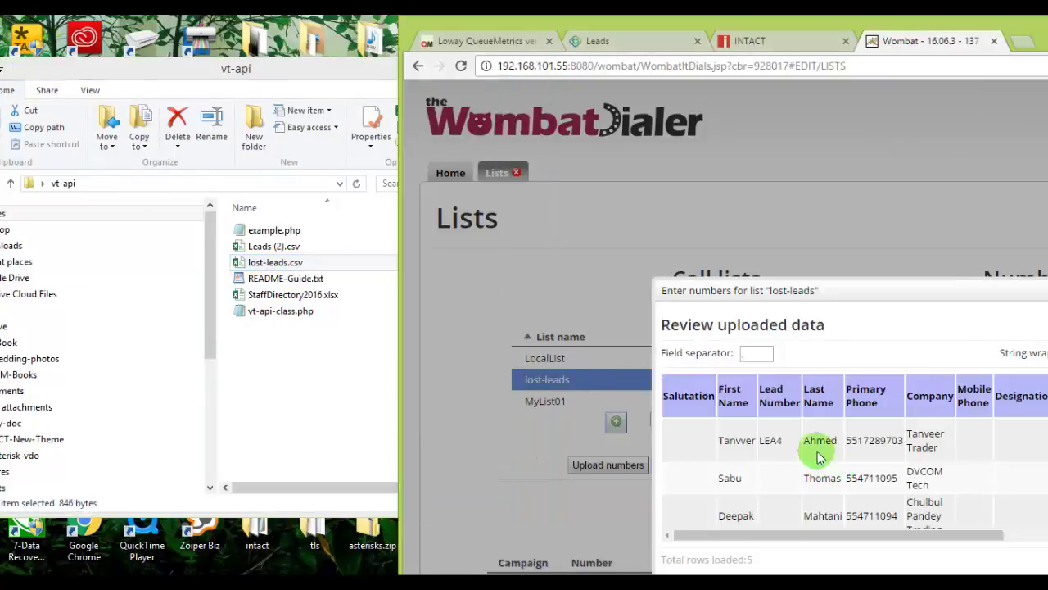
pyautogui.press('super+Up')
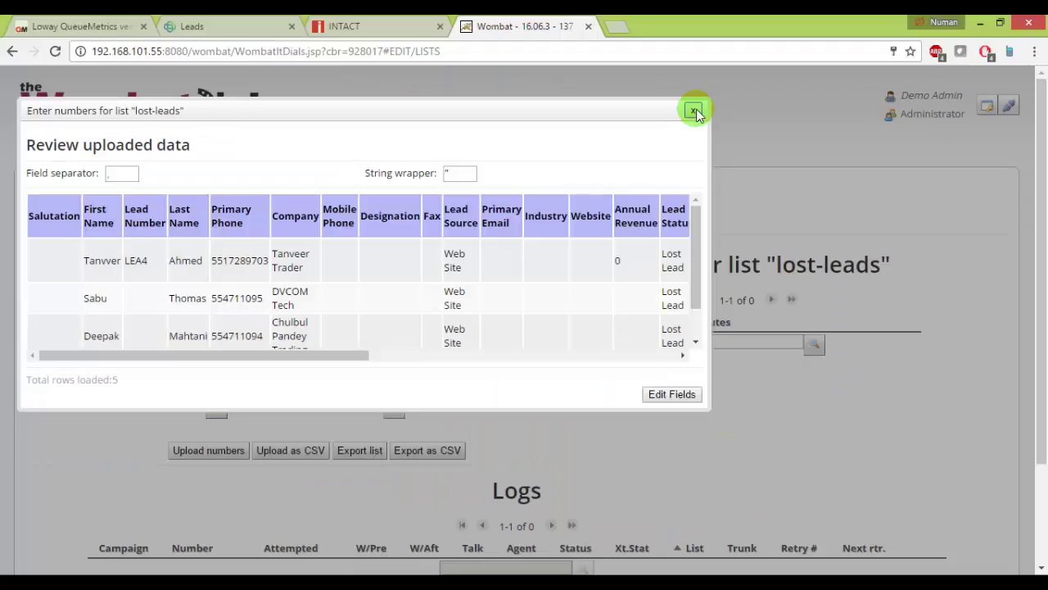
pyautogui.moveTo(694, 240); pyautogui.dragTo(707, 175)
pyautogui.click(693, 109)
# - Start a new campaign in the campaign settings and name it Re-Target-Lost-Leads
pyautogui.click(45, 157)
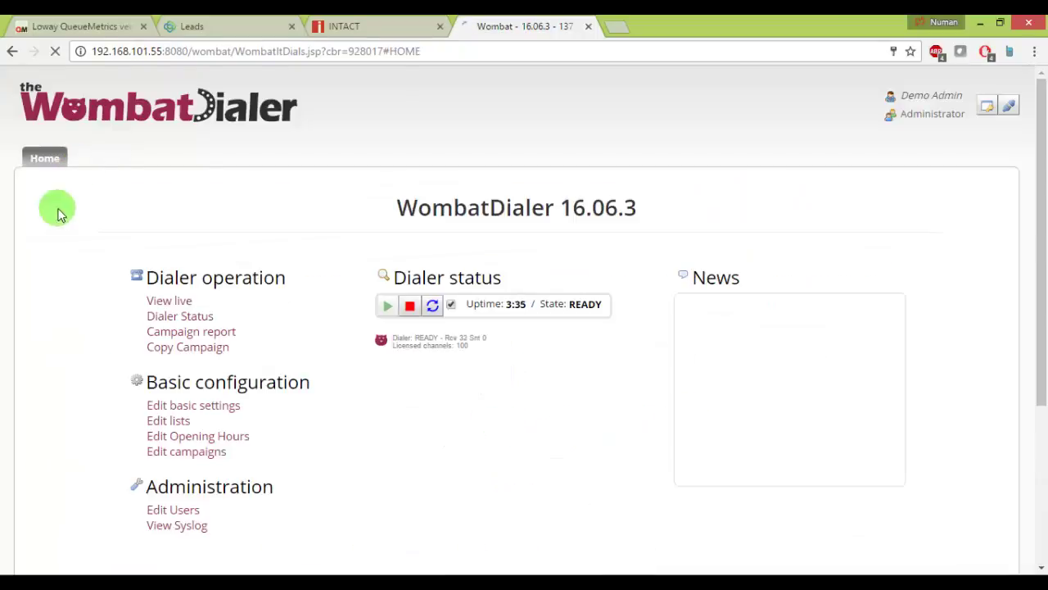
pyautogui.click(207, 451)
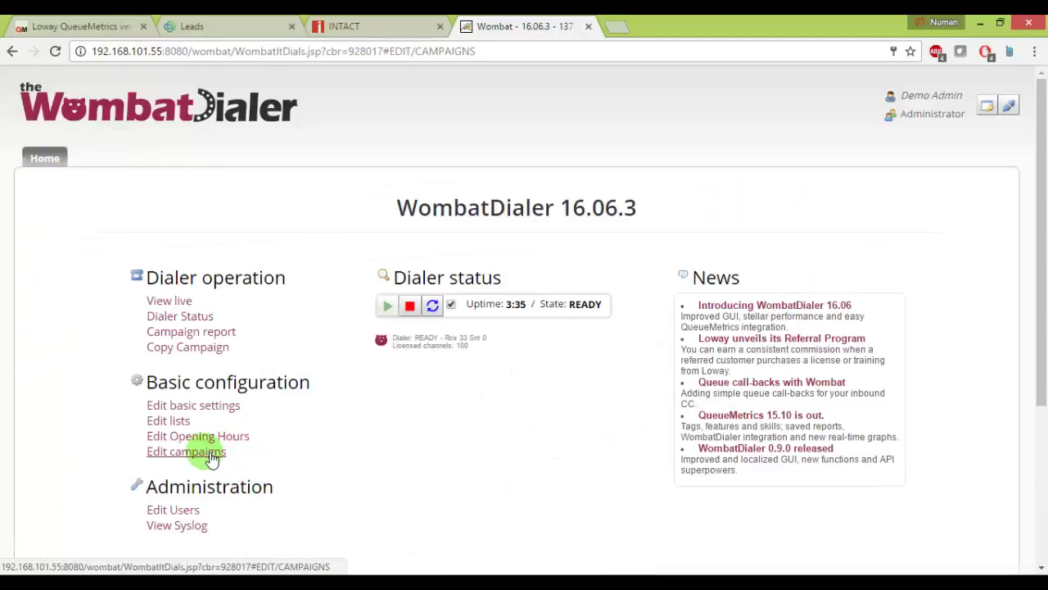
pyautogui.click(556, 222)
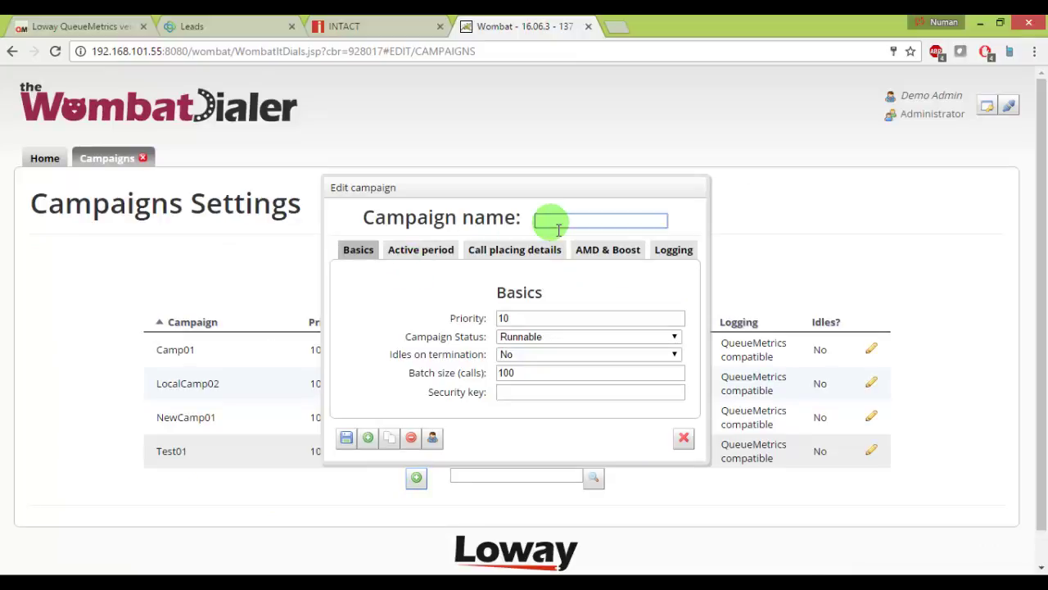
pyautogui.write('Re-Target-Lost-Leads')
# - Set the new campaign's additional logging to QueueMetrics compatible and save the campaign
pyautogui.click(602, 256)
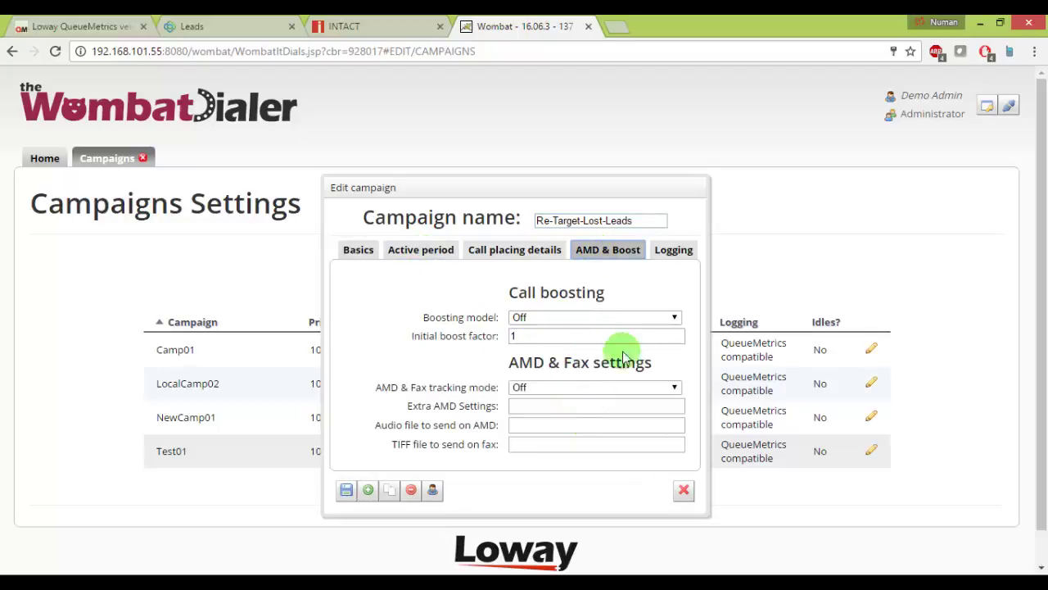
pyautogui.click(553, 428)
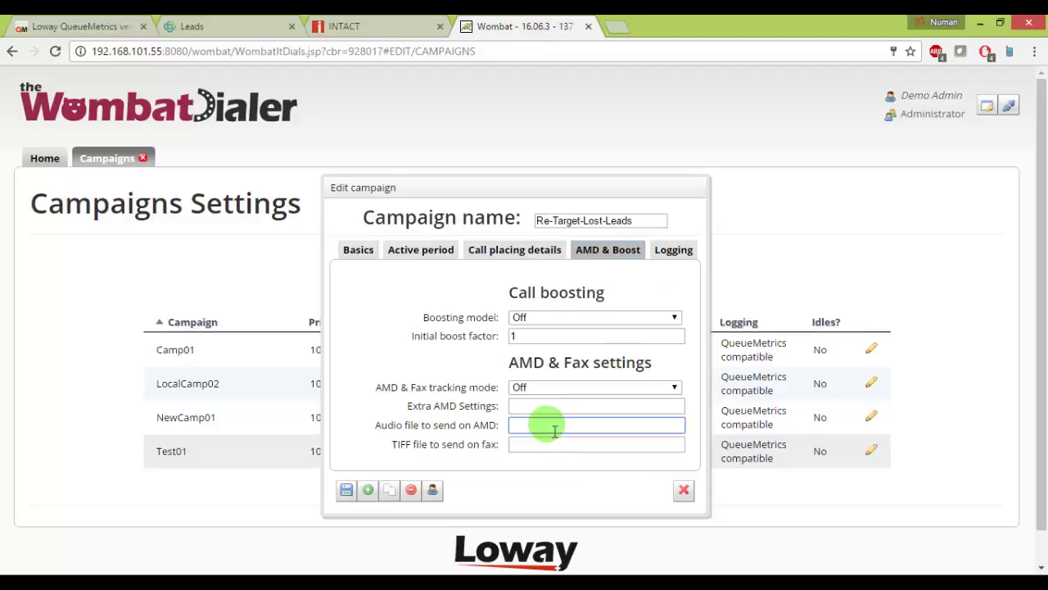
pyautogui.click(542, 444)
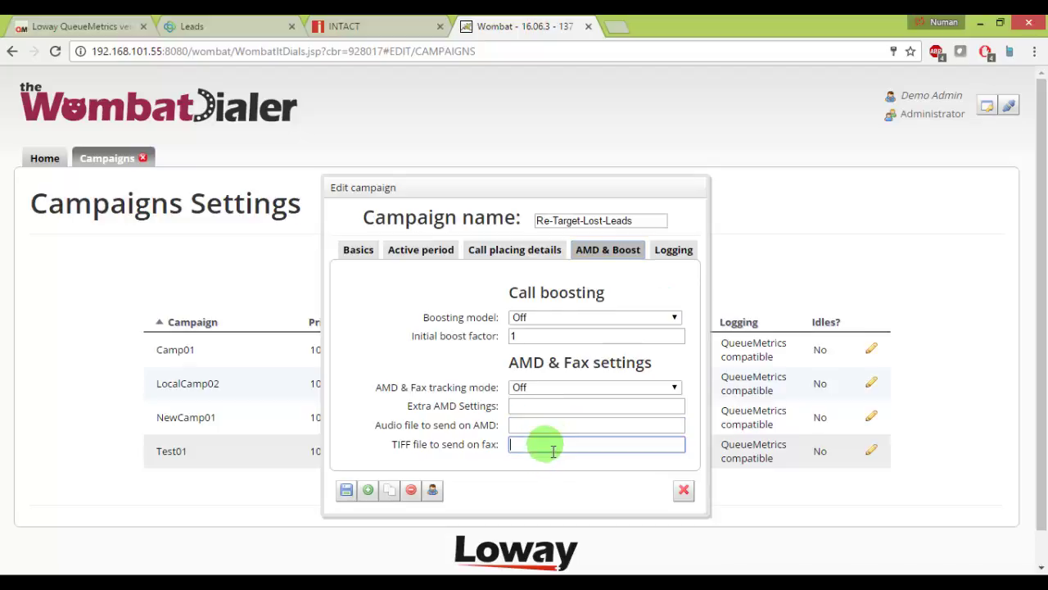
pyautogui.click(673, 250)
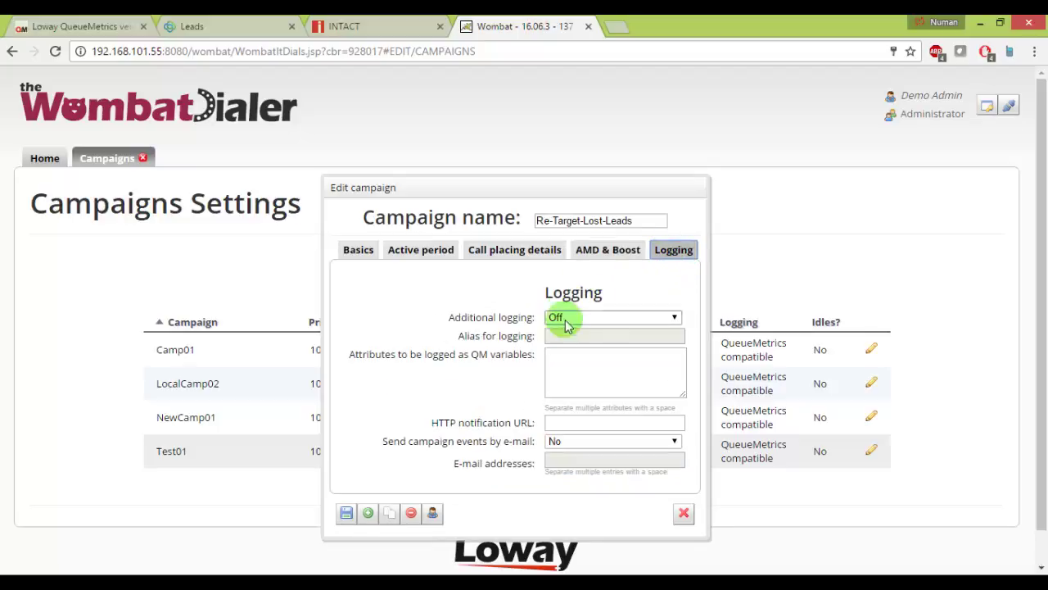
pyautogui.click(563, 317)
pyautogui.click(576, 344)
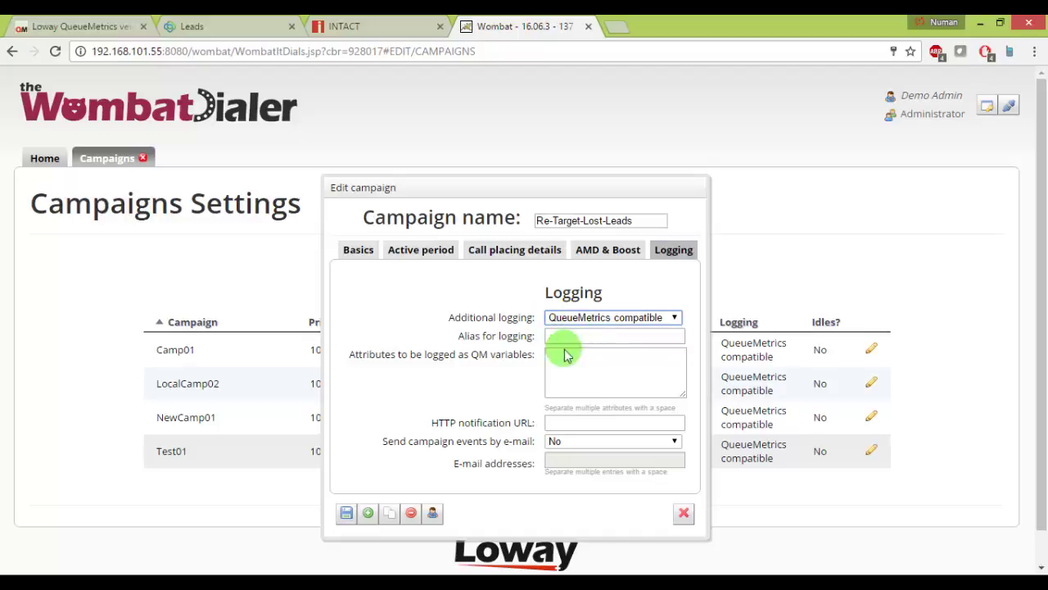
pyautogui.click(346, 513)
# - Assign the PBXToPBX trunk to the Re-Target-Lost-Leads campaign
pyautogui.scroll(-2, 263, 514)
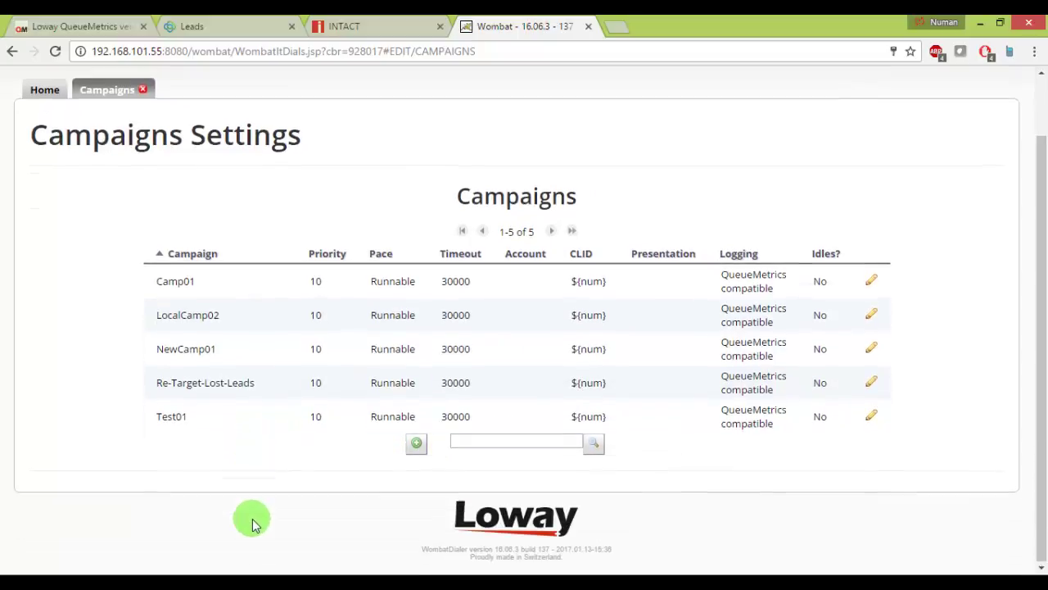
pyautogui.click(225, 383)
pyautogui.scroll(-3, 270, 440)
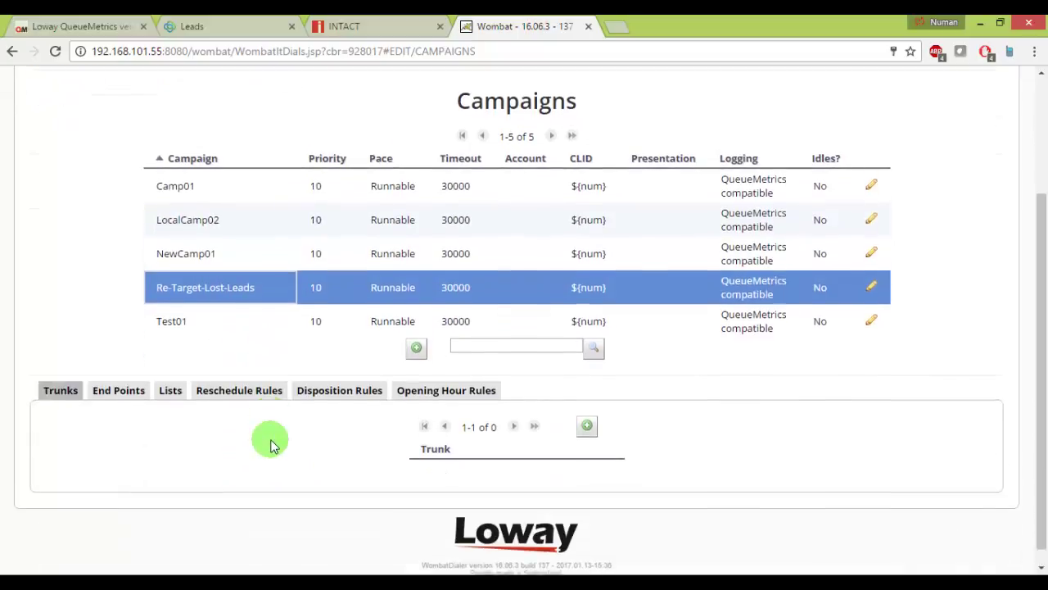
pyautogui.click(586, 412)
pyautogui.click(519, 325)
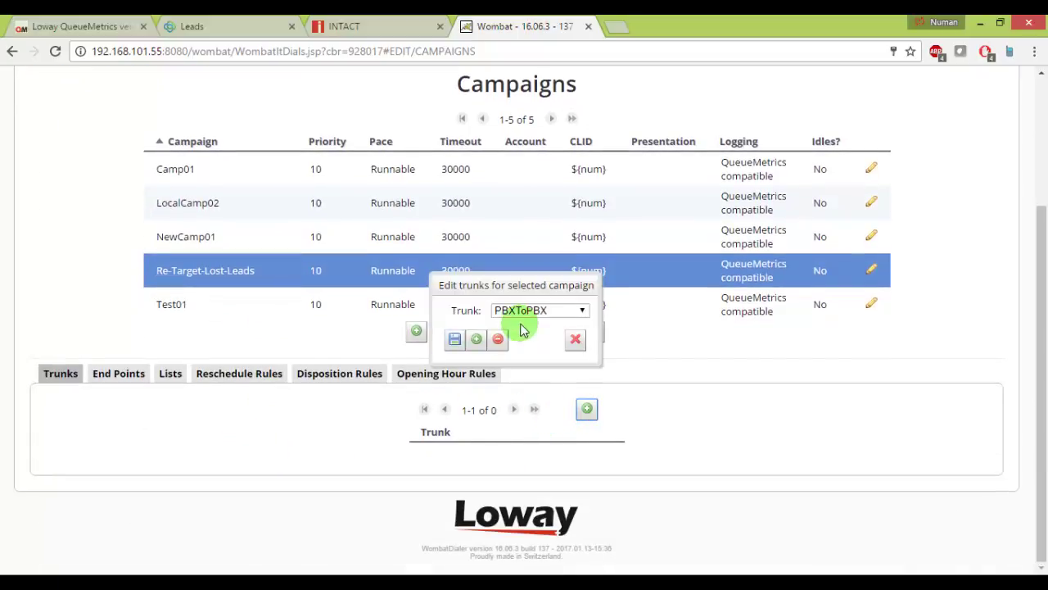
pyautogui.click(449, 339)
# - Add the OutBound endpoint to the Re-Target-Lost-Leads campaign
pyautogui.click(131, 375)
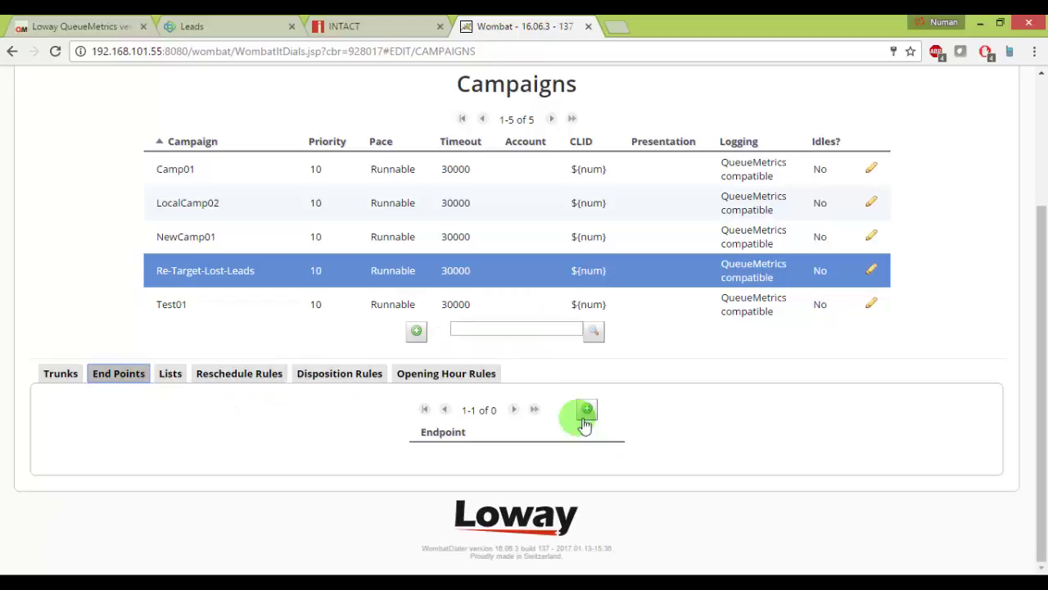
pyautogui.click(586, 409)
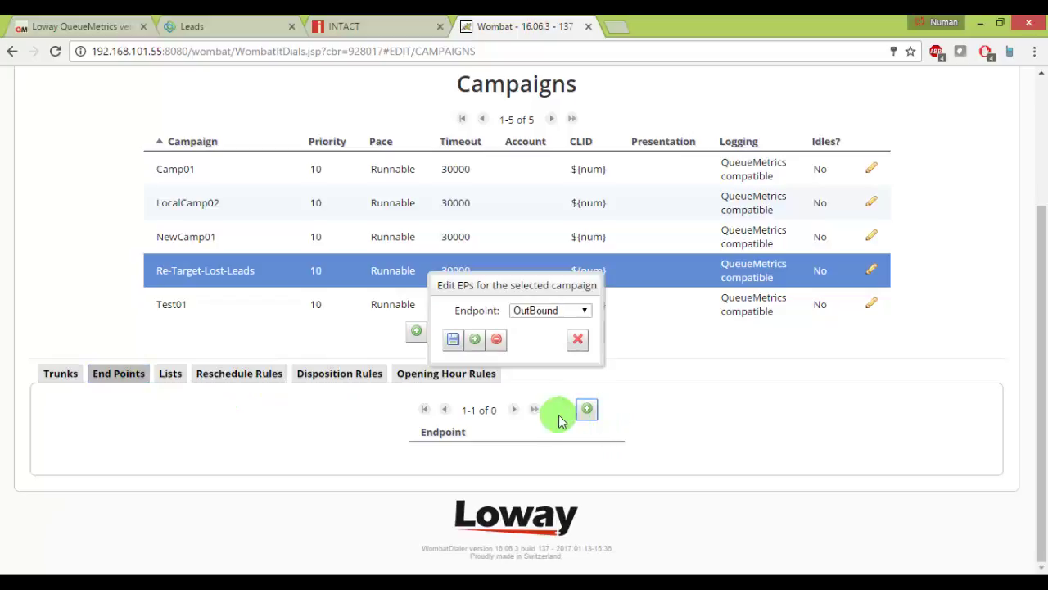
pyautogui.click(453, 339)
# - Attach the lost-leads call list to the Re-Target-Lost-Leads campaign as a normal list
pyautogui.click(177, 383)
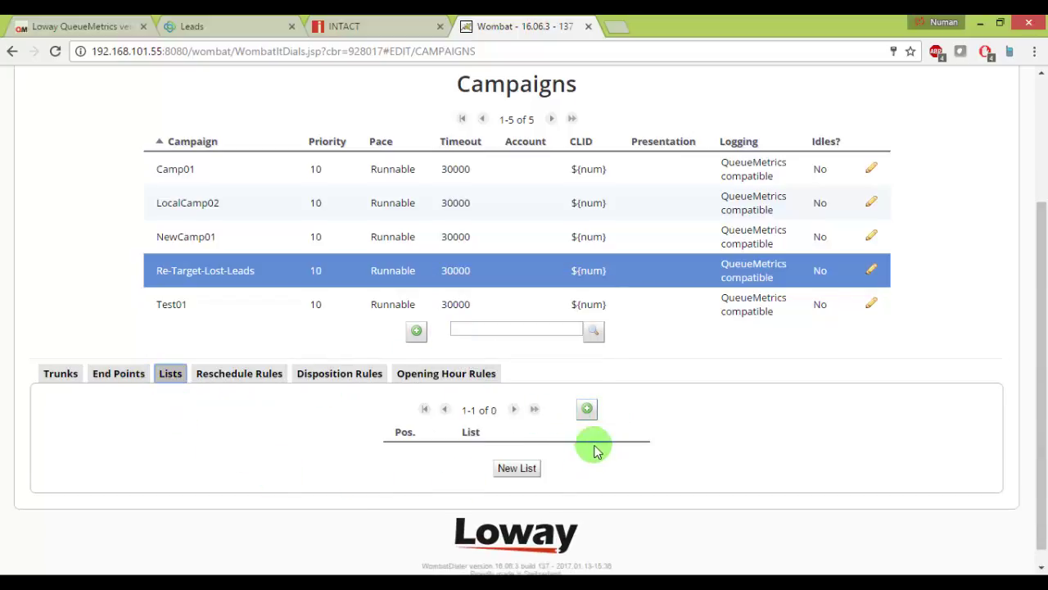
pyautogui.click(587, 410)
pyautogui.click(578, 302)
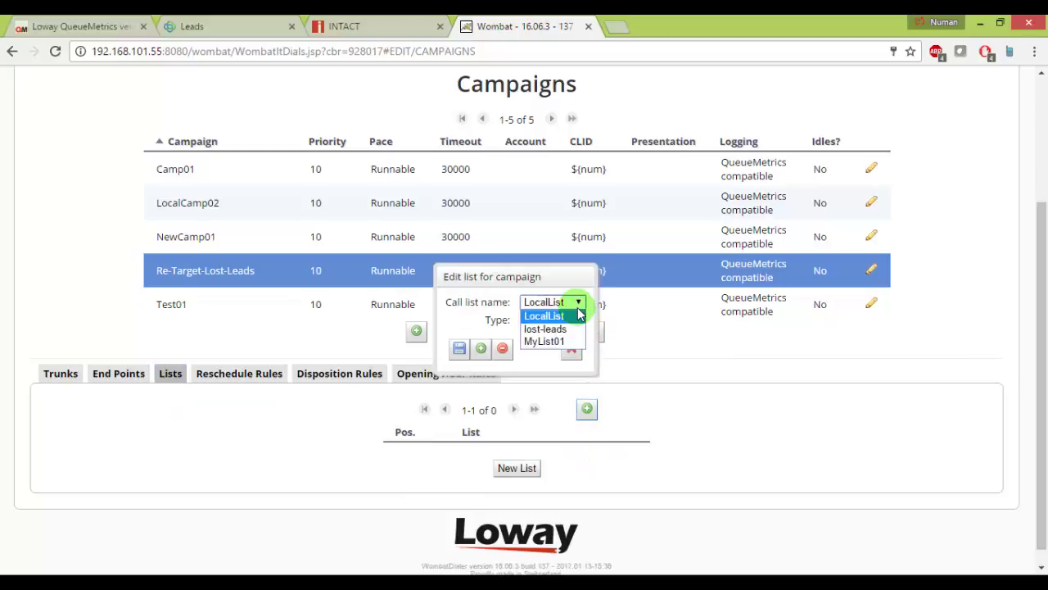
pyautogui.click(557, 329)
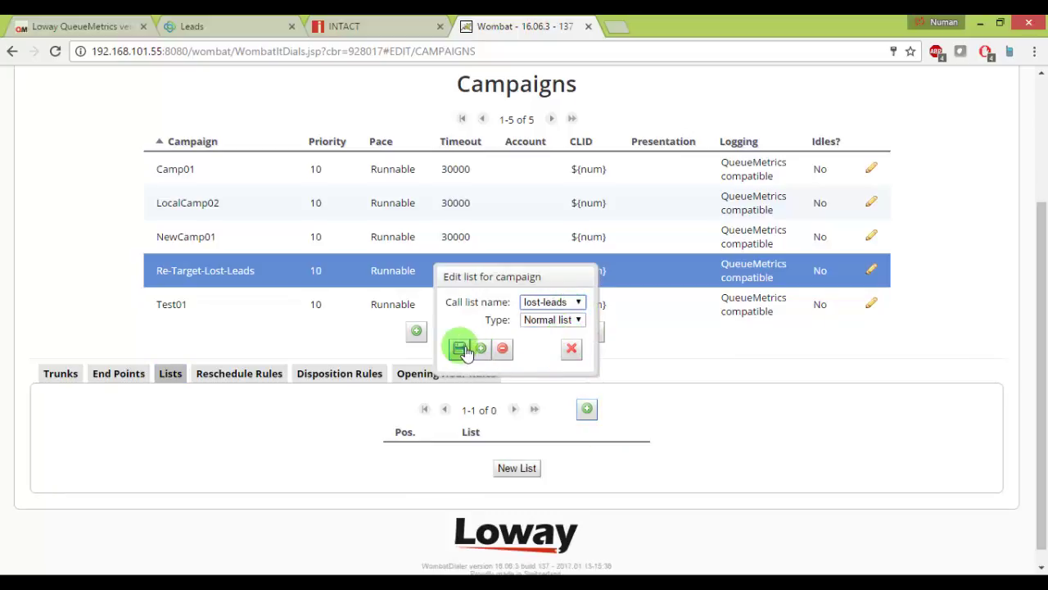
pyautogui.click(460, 350)
# - Add a reschedule rule for RS_NOANSWER to the Re-Target-Lost-Leads campaign with 3 max attempts, retry after 3600 seconds, and FIXED mode
pyautogui.click(236, 374)
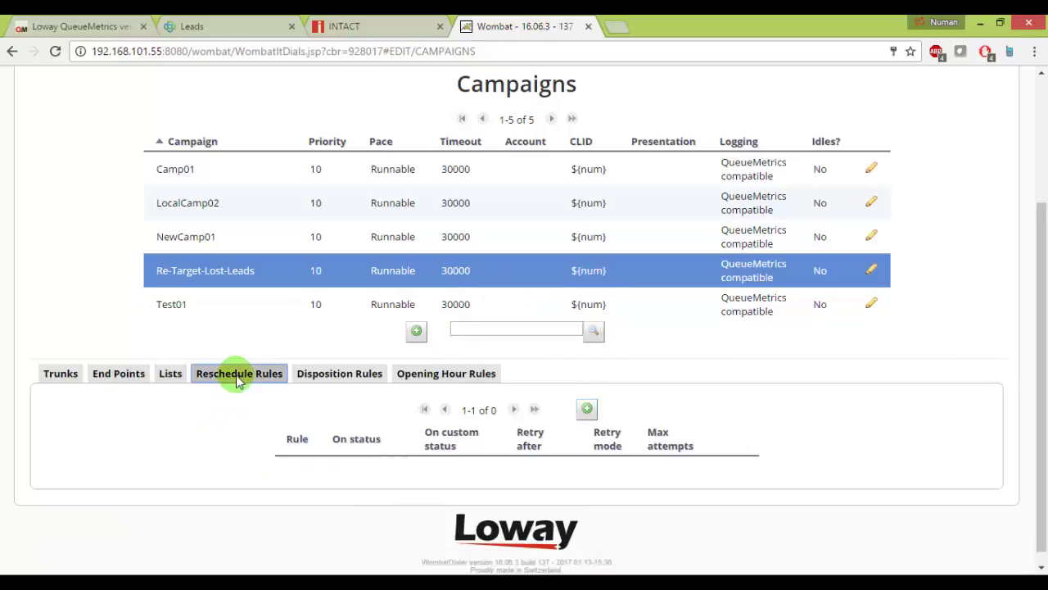
pyautogui.scroll(-1, 679, 411)
pyautogui.click(587, 395)
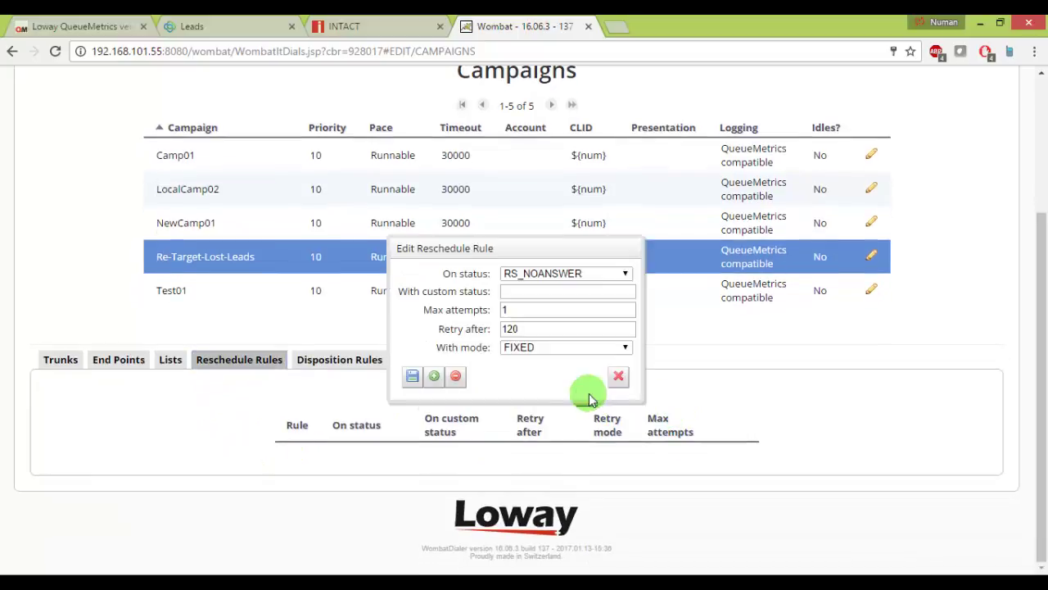
pyautogui.click(525, 317)
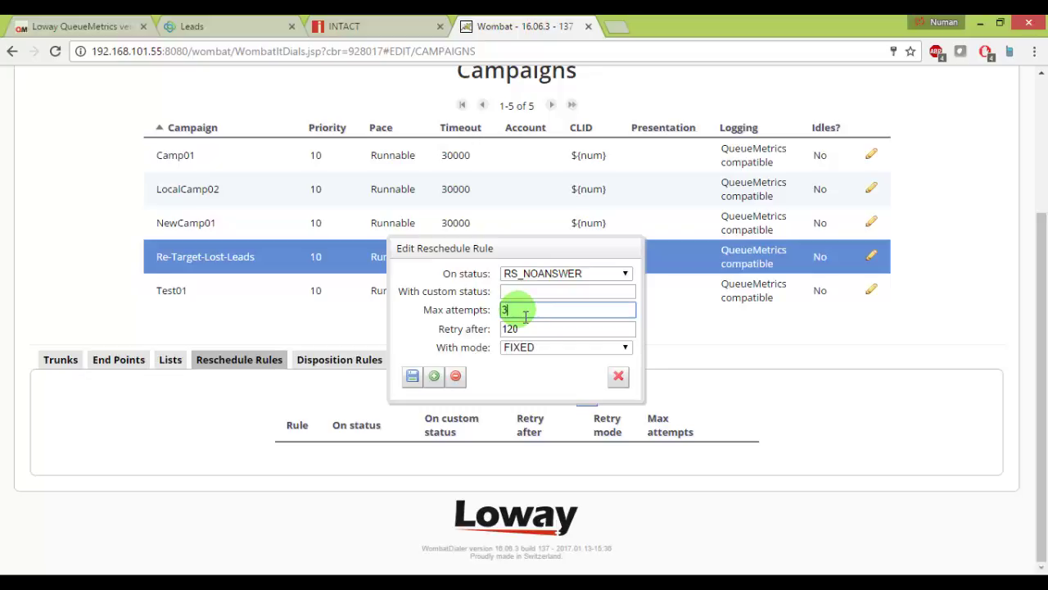
pyautogui.click(560, 331)
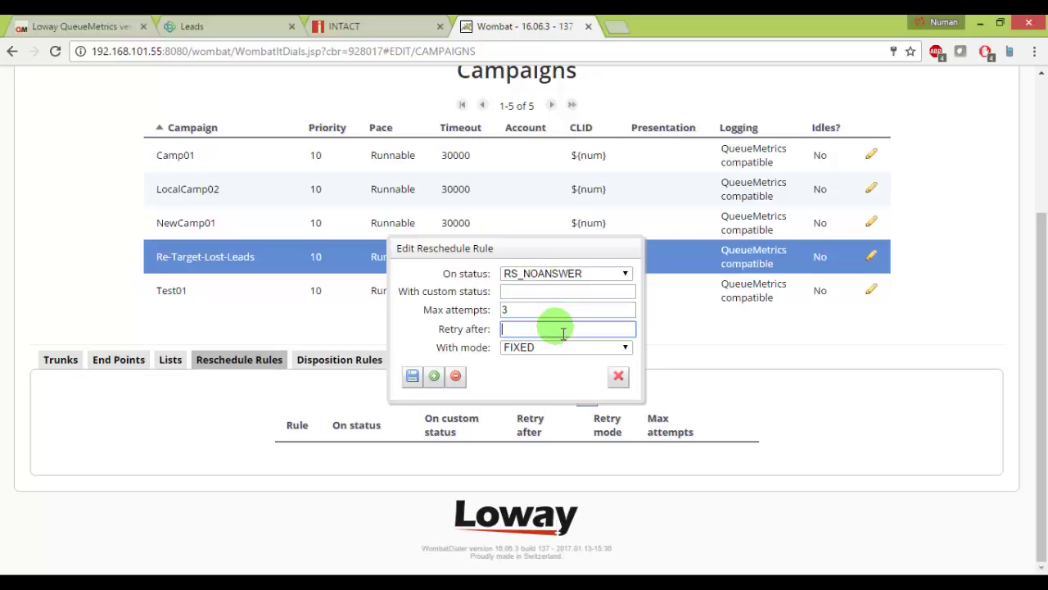
pyautogui.write('3600')
pyautogui.click(412, 376)
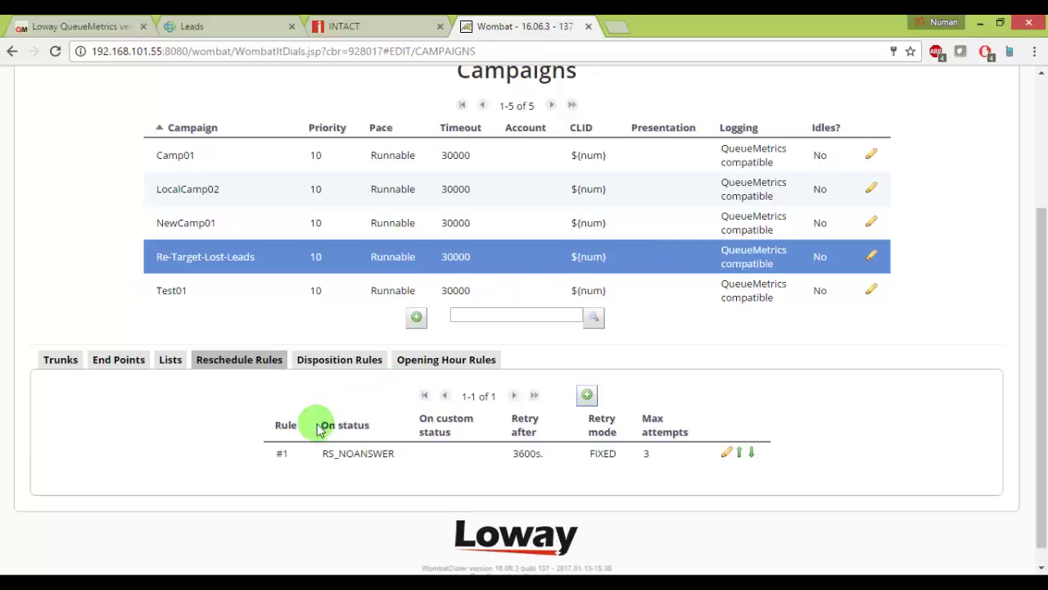
# - Add a second reschedule rule for RS_BUSY with 3 max attempts, retry after 3600 seconds, and FIXED mode
pyautogui.click(586, 395)
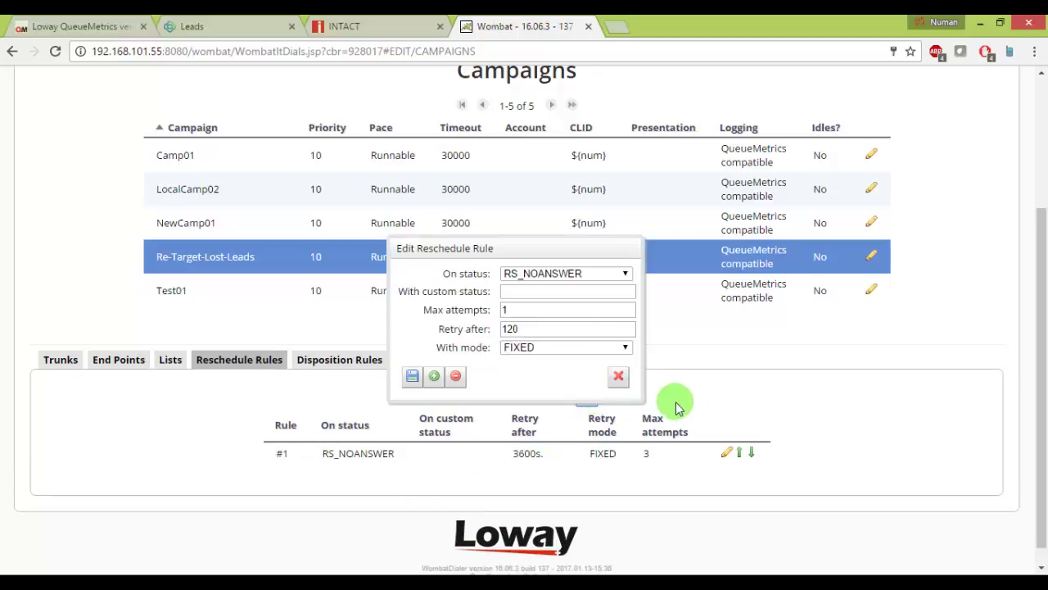
pyautogui.click(625, 275)
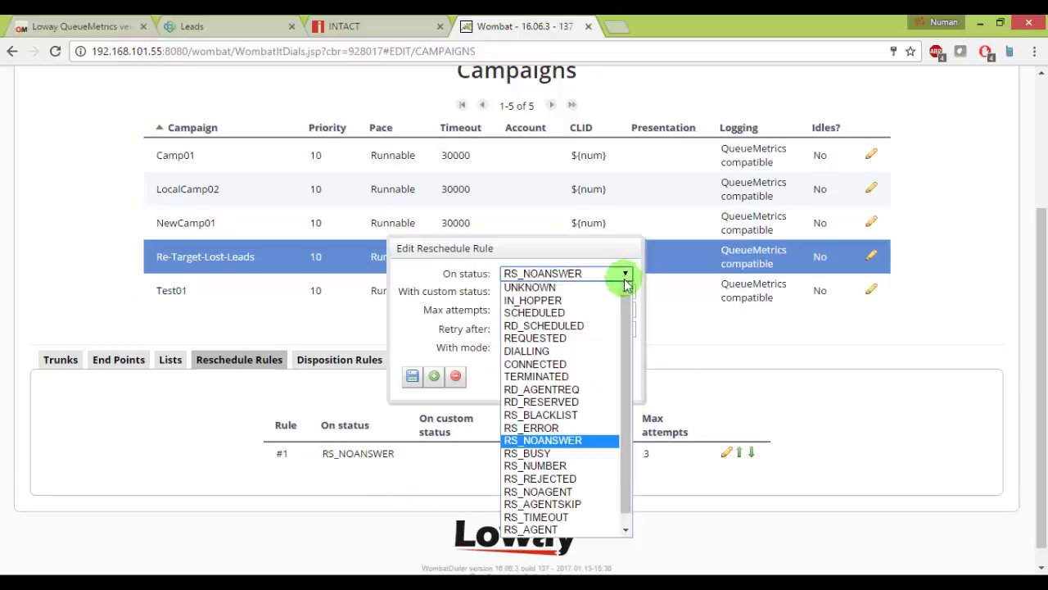
pyautogui.click(562, 453)
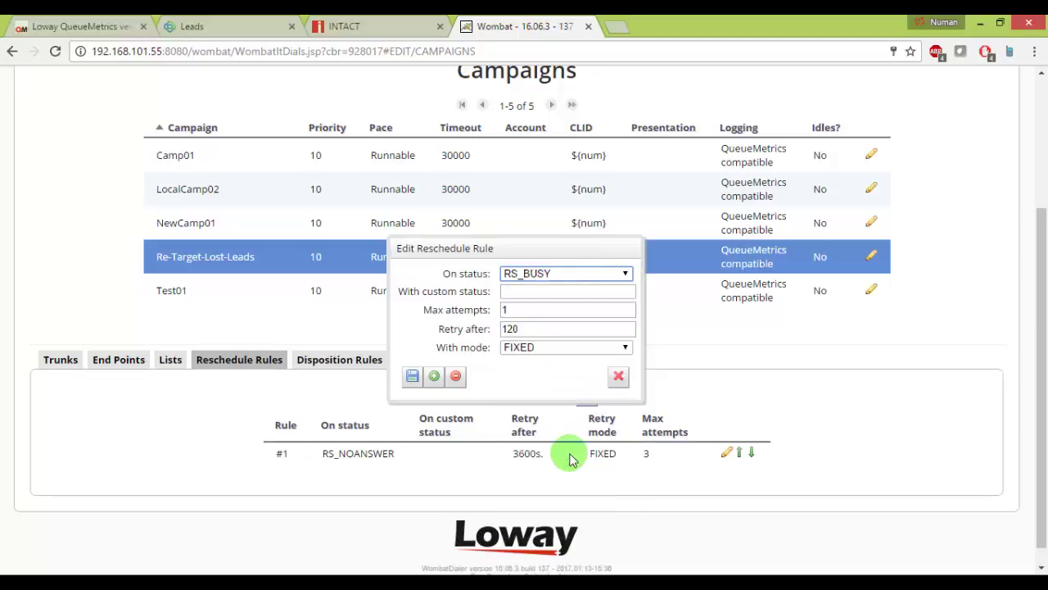
pyautogui.click(536, 311)
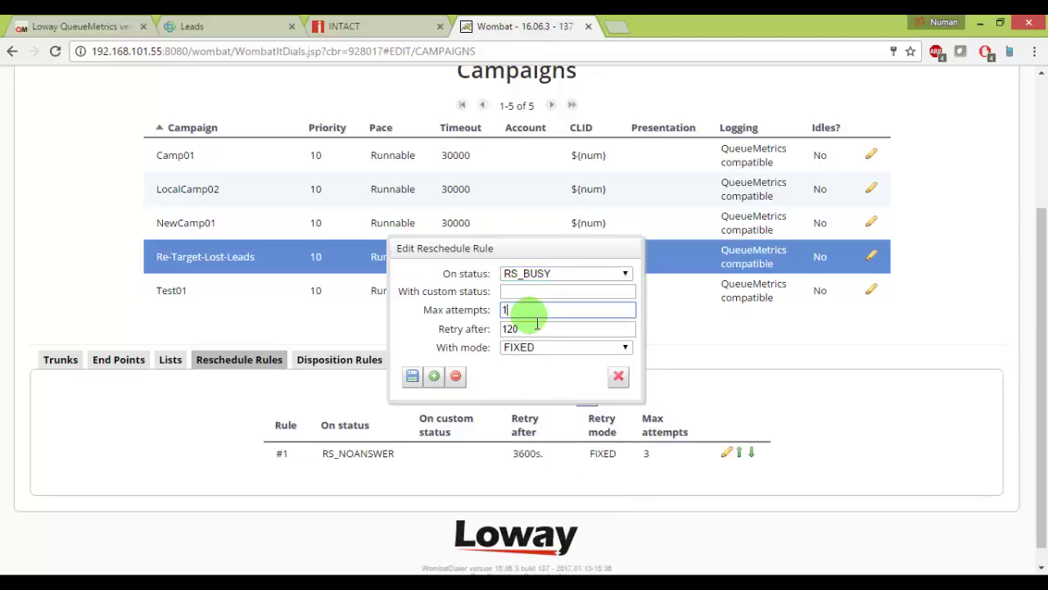
pyautogui.click(543, 330)
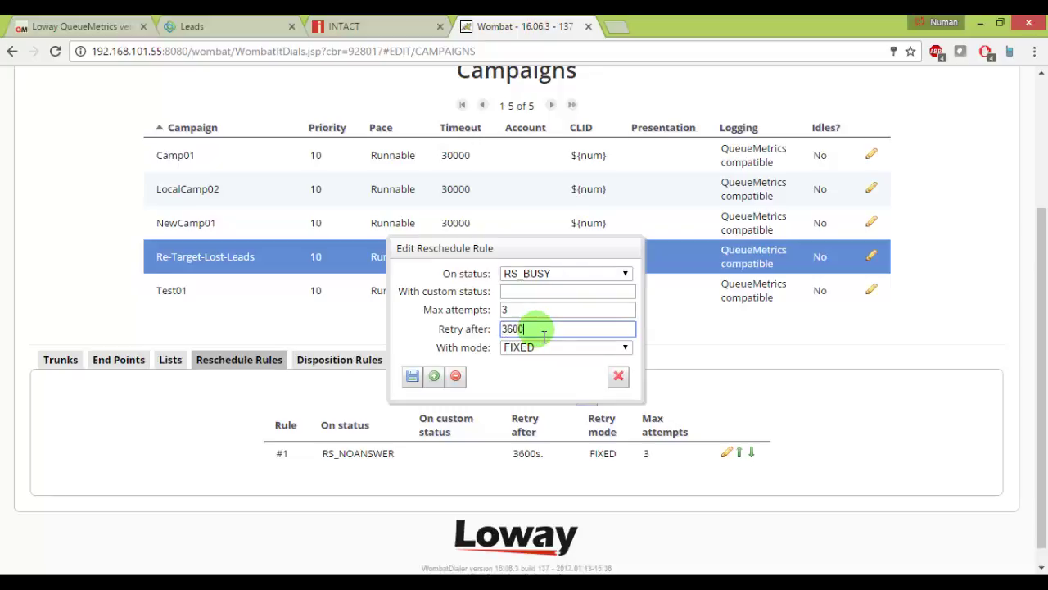
pyautogui.click(412, 376)
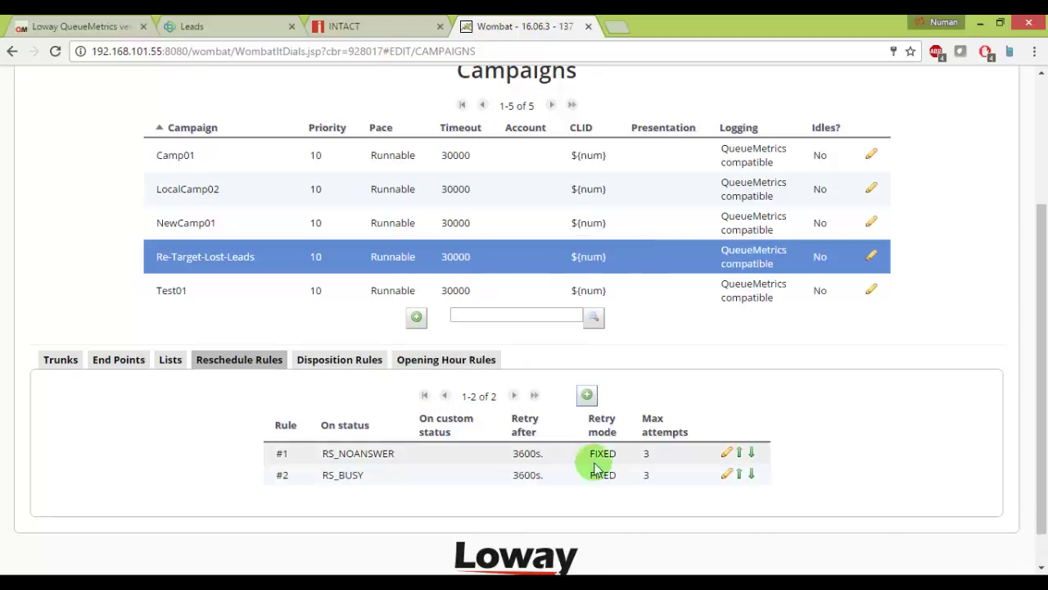
pyautogui.click(333, 370)
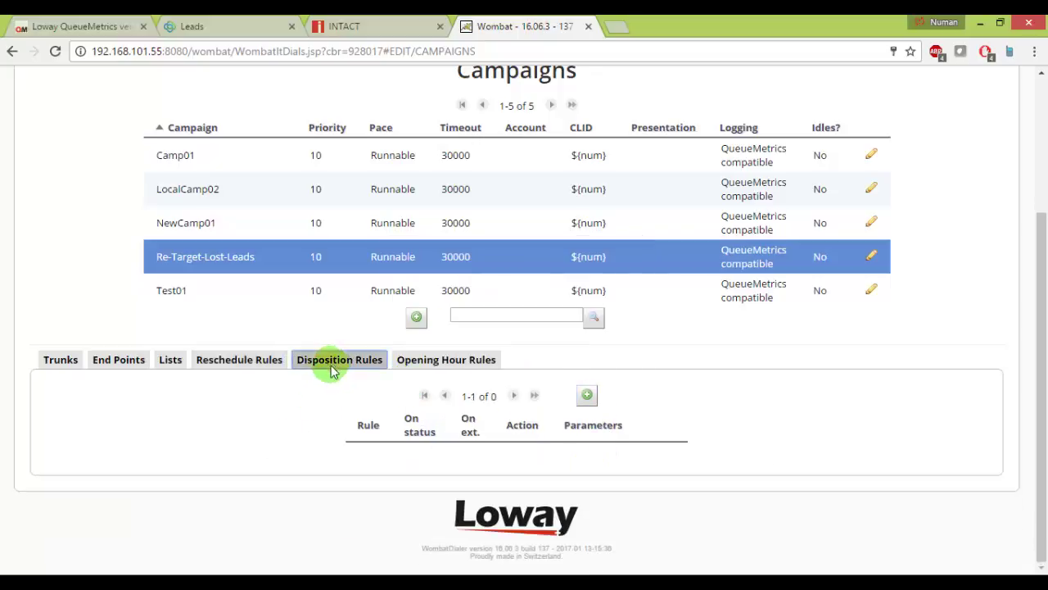
pyautogui.click(443, 365)
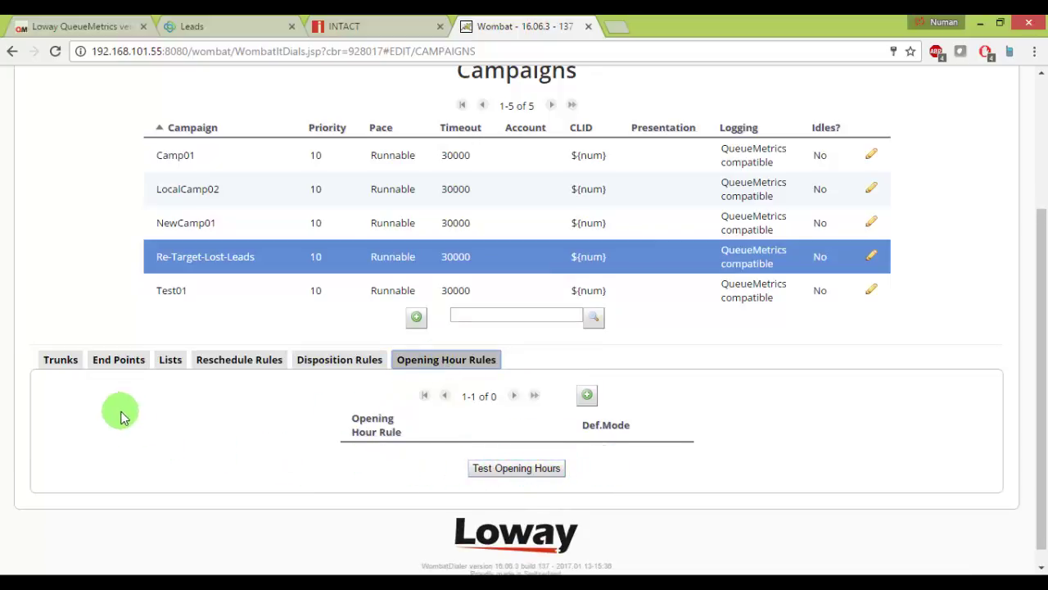
pyautogui.click(61, 360)
# - Close the campaign settings and start the Re-Target-Lost-Leads campaign from the dialer's live view
pyautogui.scroll(3, 468, 439)
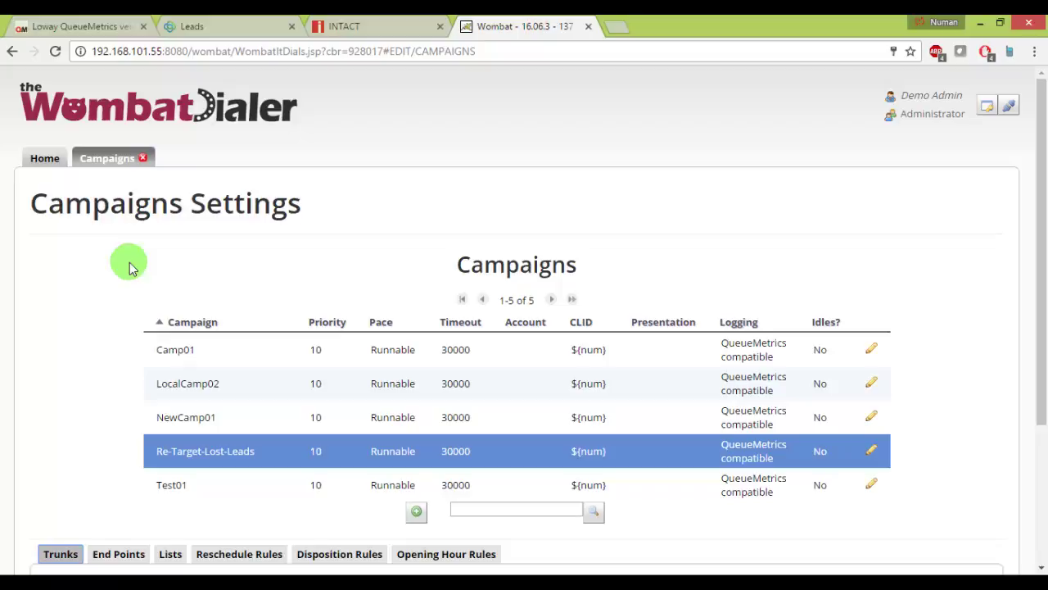
pyautogui.click(142, 158)
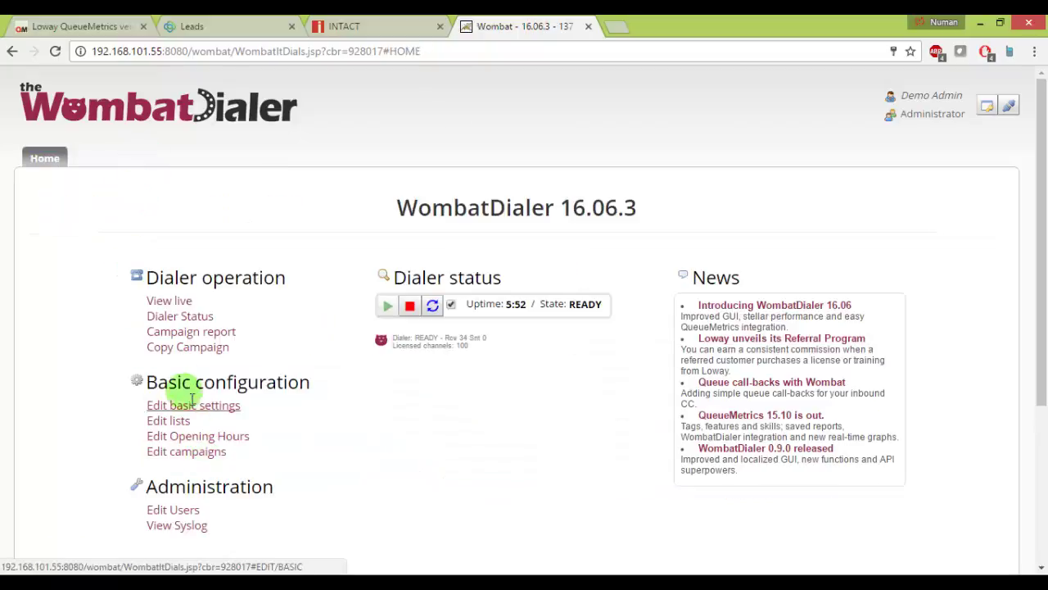
pyautogui.click(181, 301)
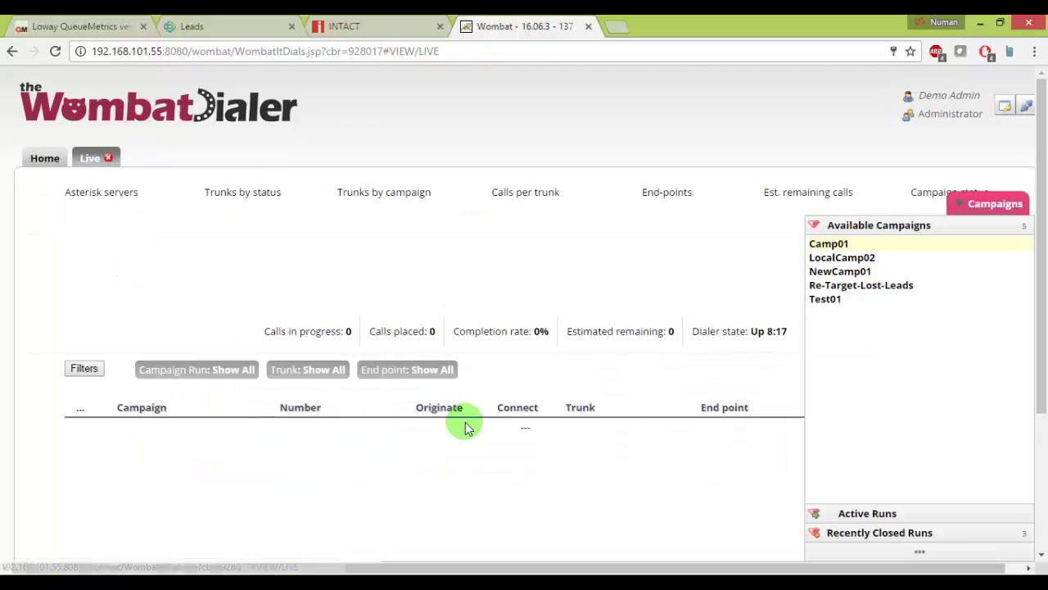
pyautogui.click(868, 293)
pyautogui.scroll(-1, 747, 552)
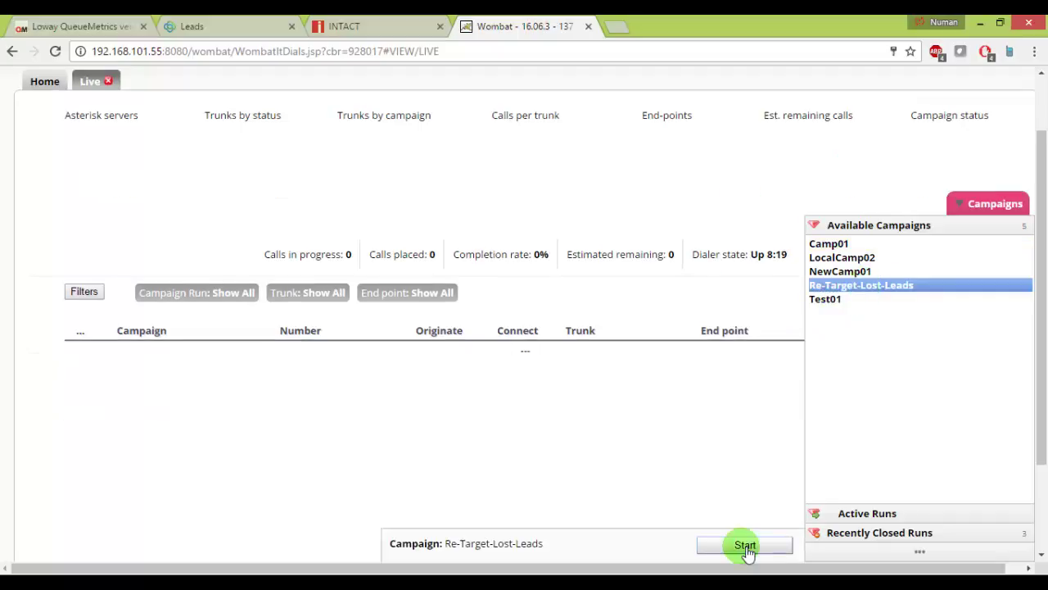
pyautogui.click(746, 545)
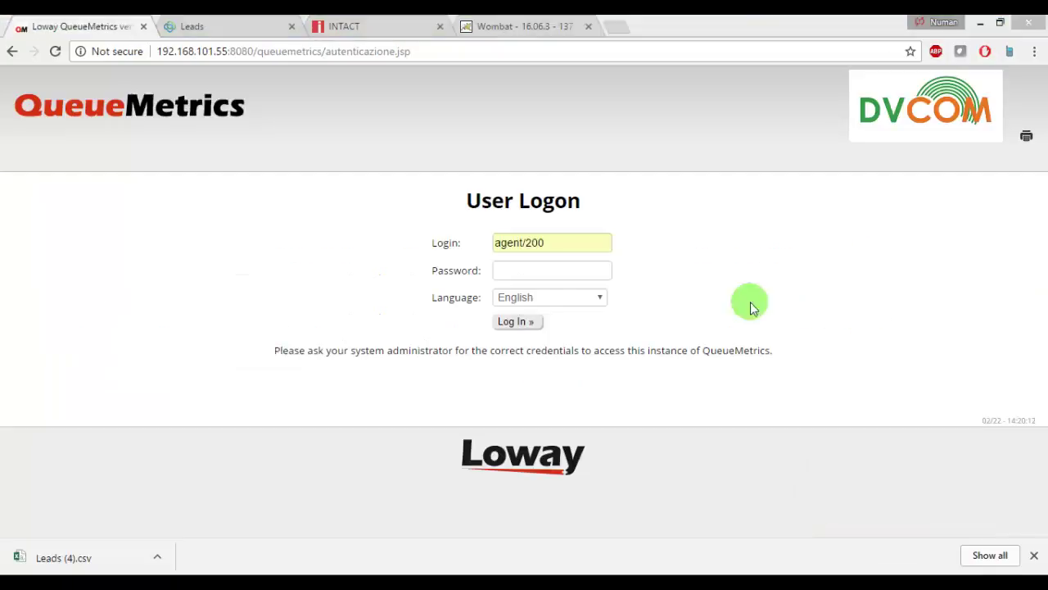
# - Switch to QueueMetrics and log in to the agent account with its password
pyautogui.click(567, 277)
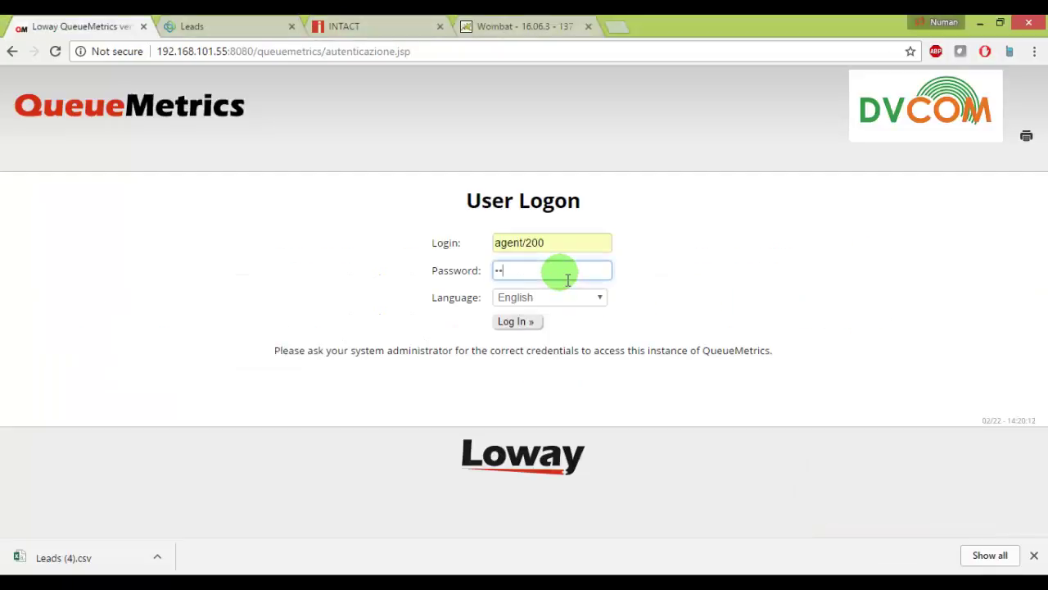
pyautogui.click(515, 324)
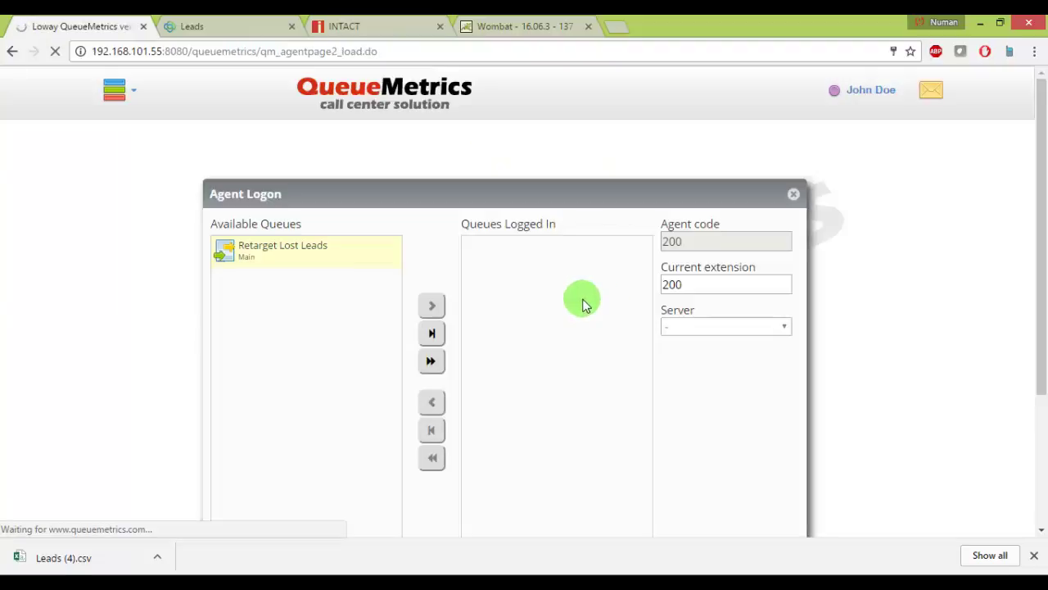
# - Show the Vtiger CRM panel on the agent page and log the agent on to the Retarget Lost Leads queue
pyautogui.click(308, 255)
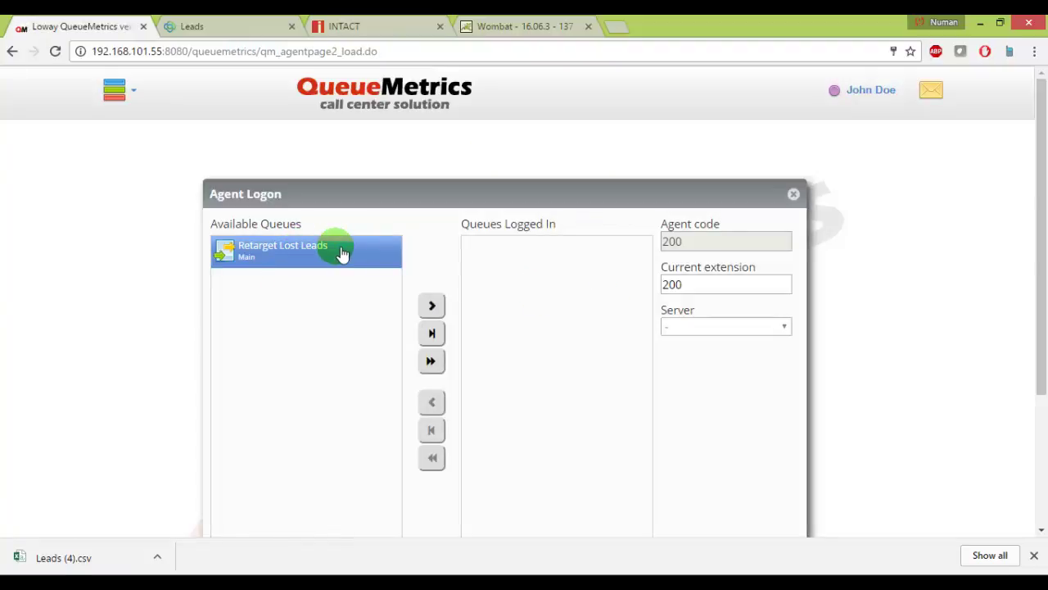
pyautogui.click(114, 89)
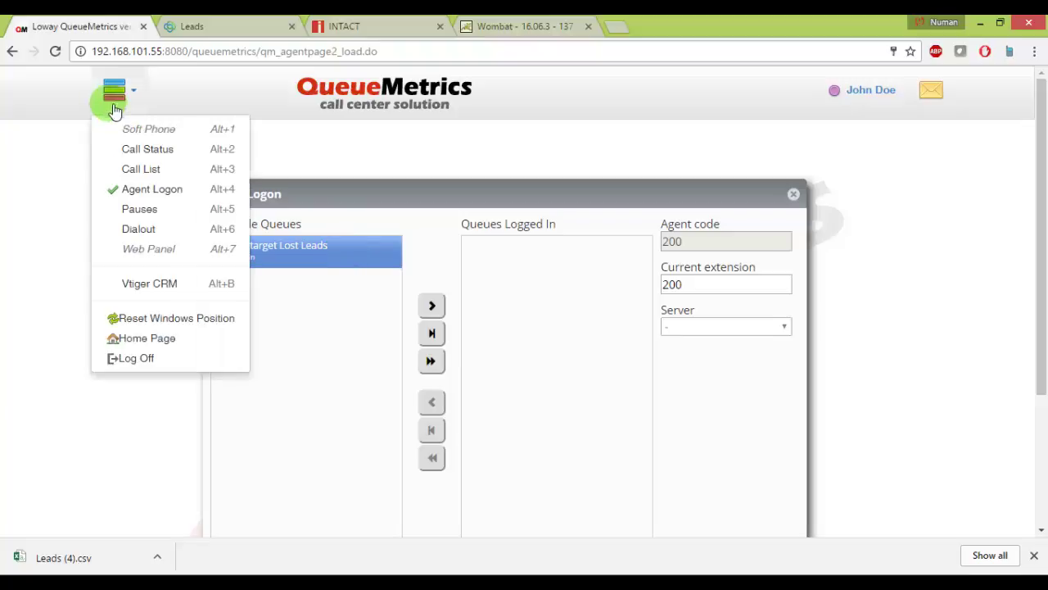
pyautogui.click(154, 287)
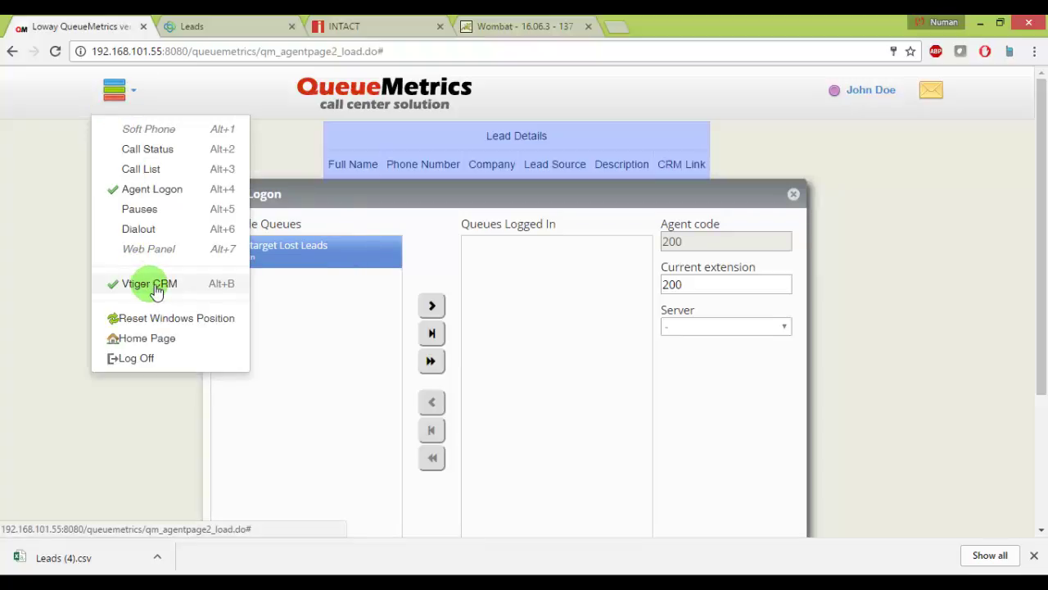
pyautogui.moveTo(458, 197); pyautogui.dragTo(491, 212)
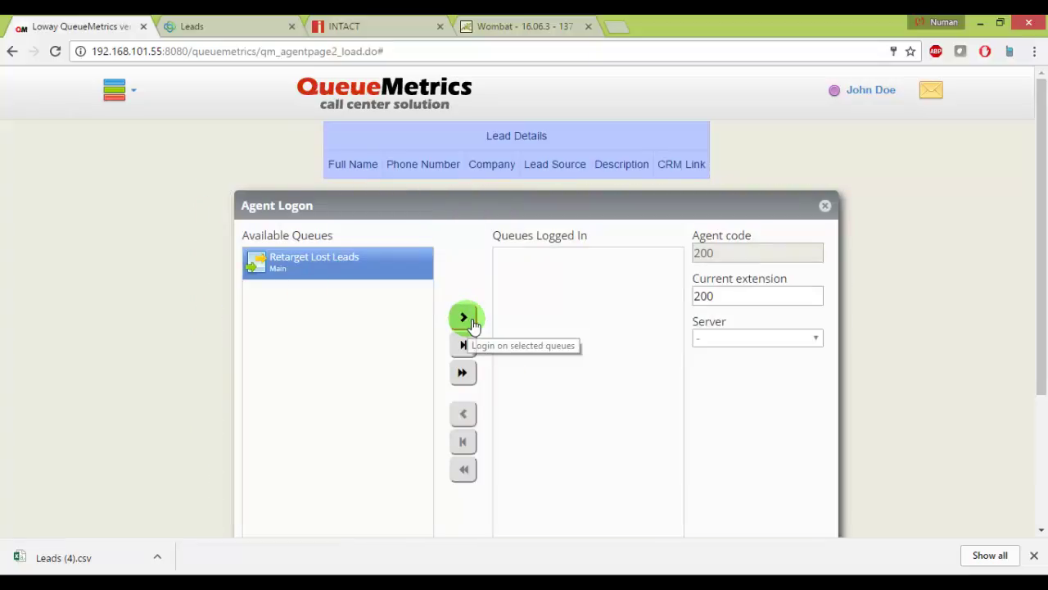
pyautogui.click(472, 320)
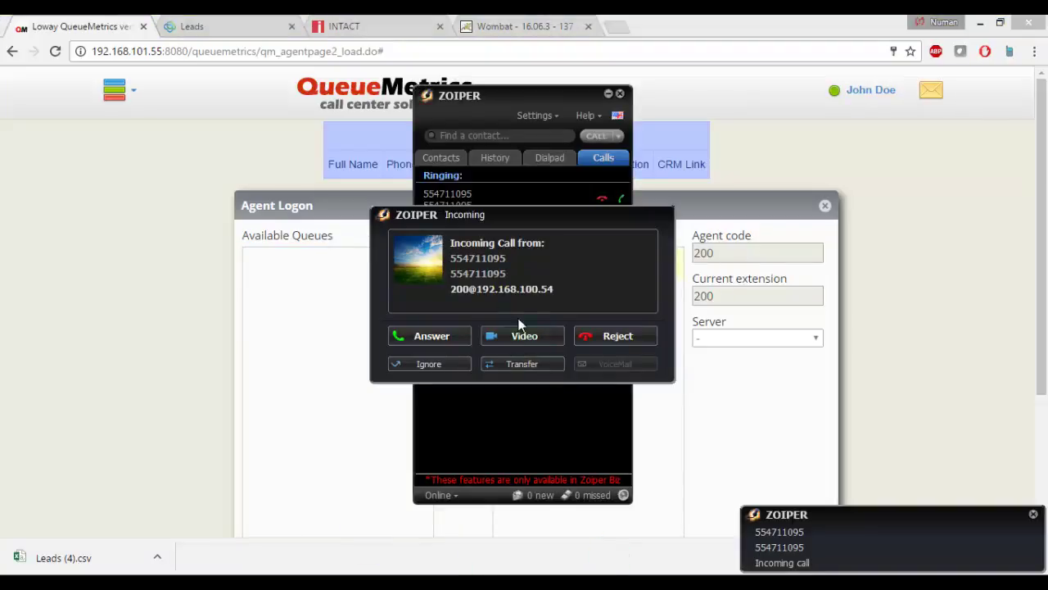
# - Answer the incoming call in Zoiper and open the called lead's record in vtiger CRM from the Lead Details table
pyautogui.click(422, 336)
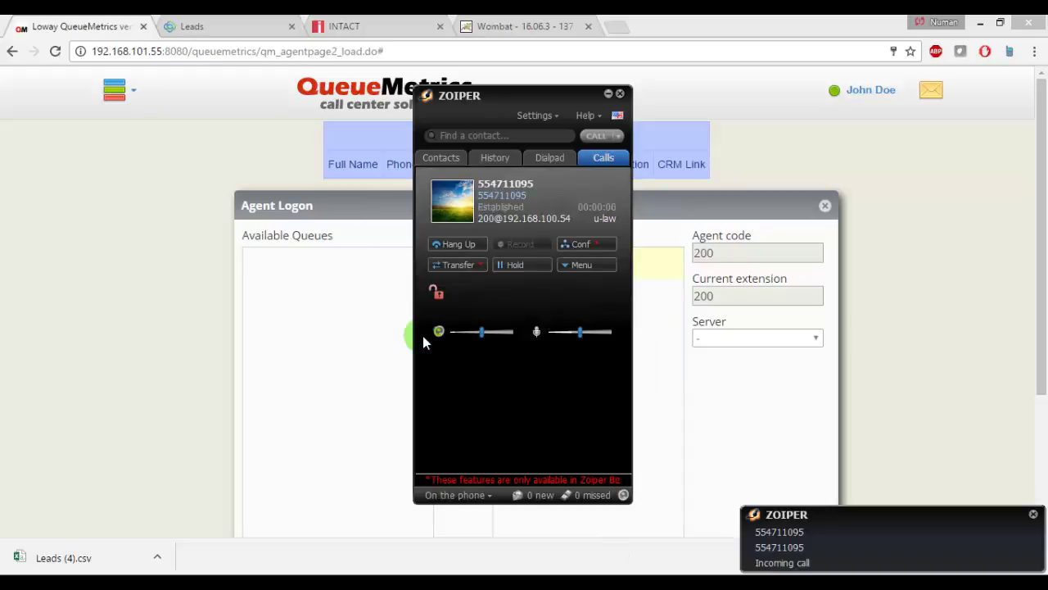
pyautogui.click(609, 95)
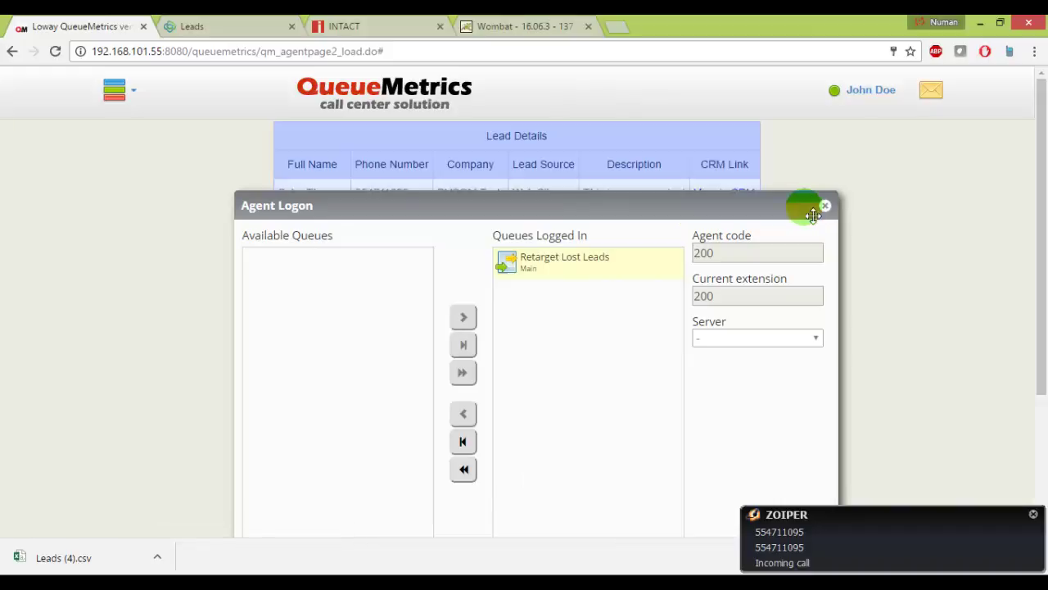
pyautogui.click(823, 206)
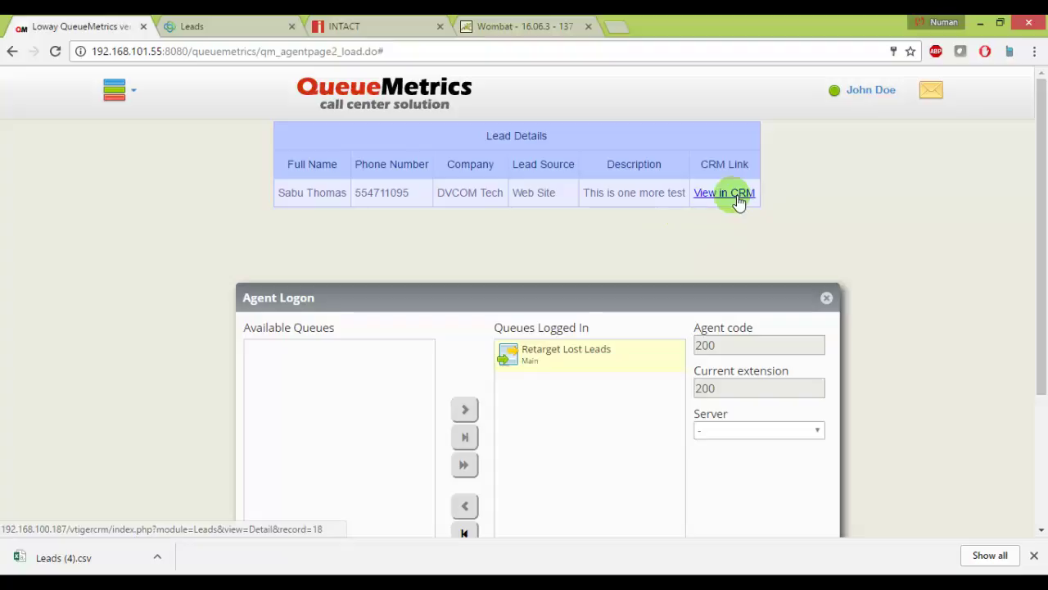
pyautogui.click(740, 202)
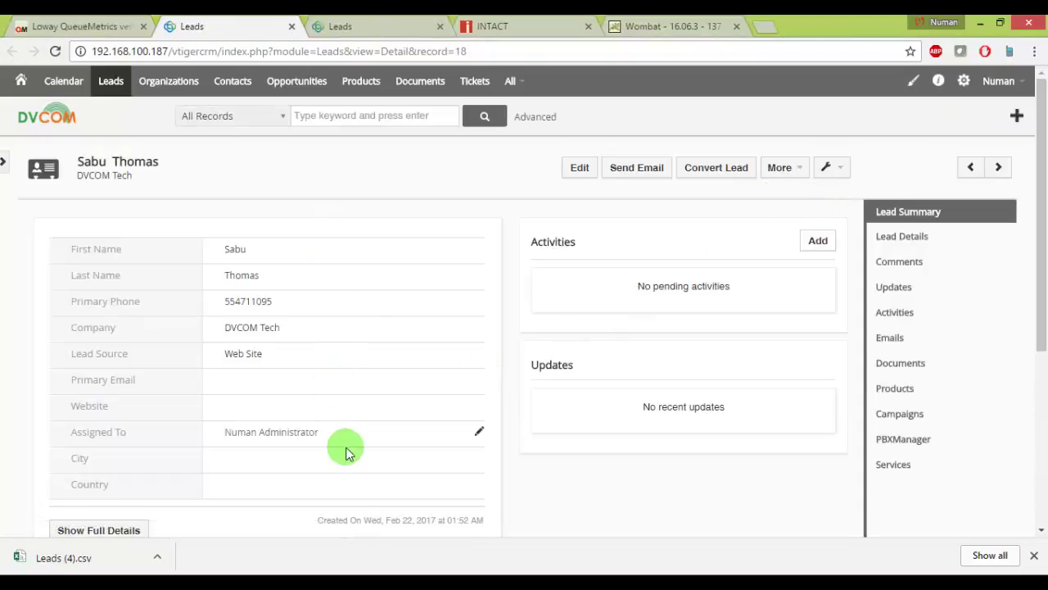
# - Edit the lead record, set its Lead Status to Qualified, and save it
pyautogui.scroll(-2, 355, 479)
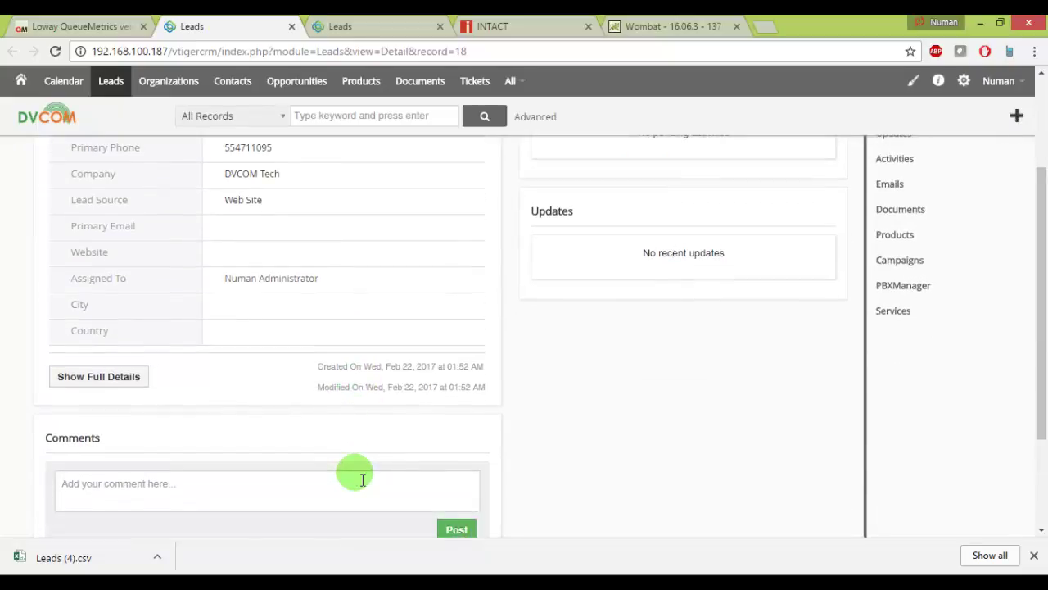
pyautogui.scroll(2, 351, 475)
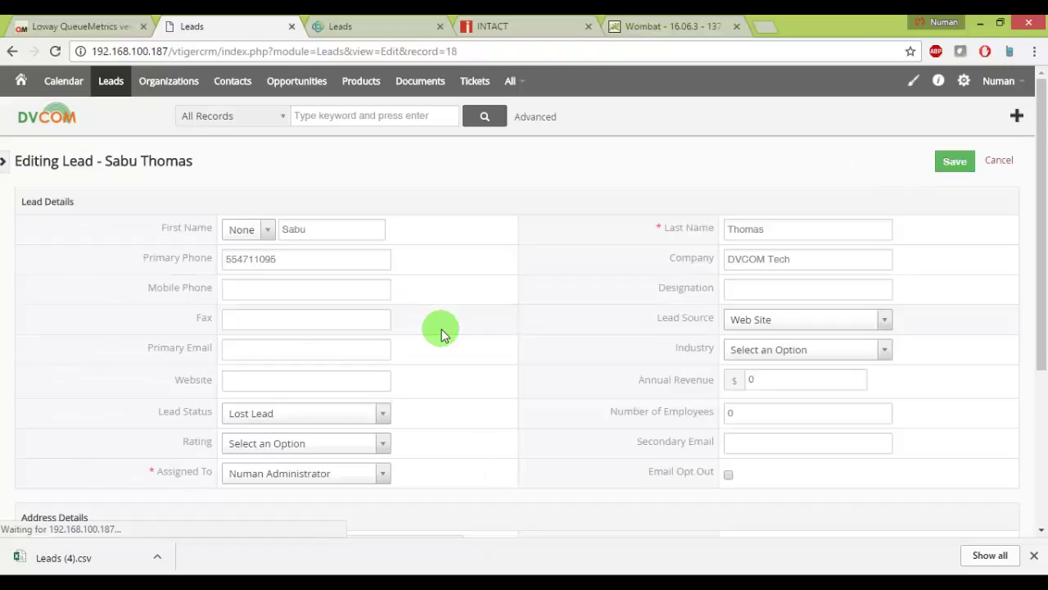
pyautogui.scroll(-2, 441, 331)
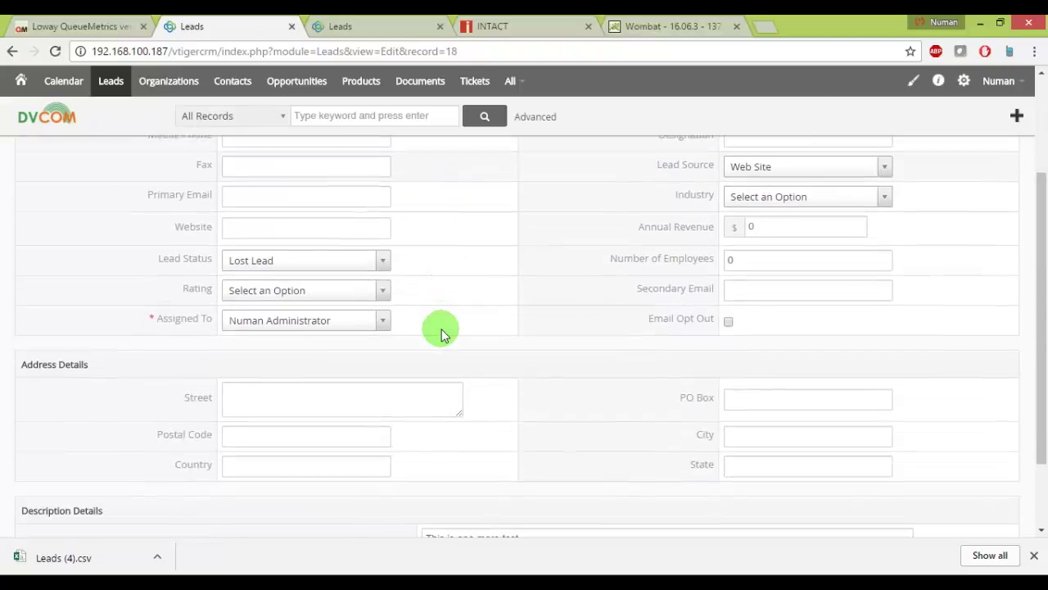
pyautogui.click(335, 264)
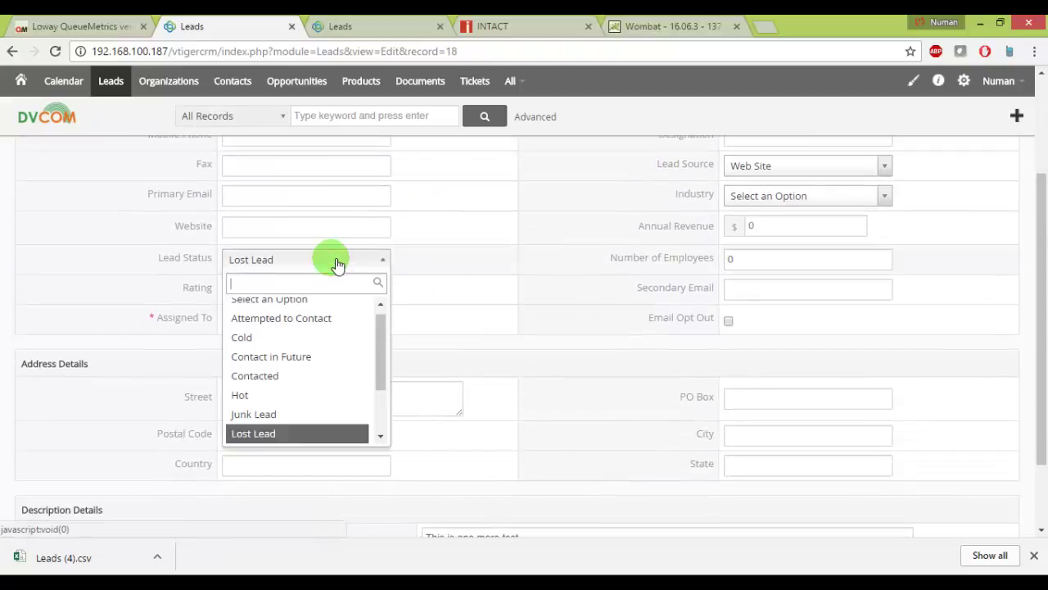
pyautogui.moveTo(377, 335); pyautogui.dragTo(379, 382)
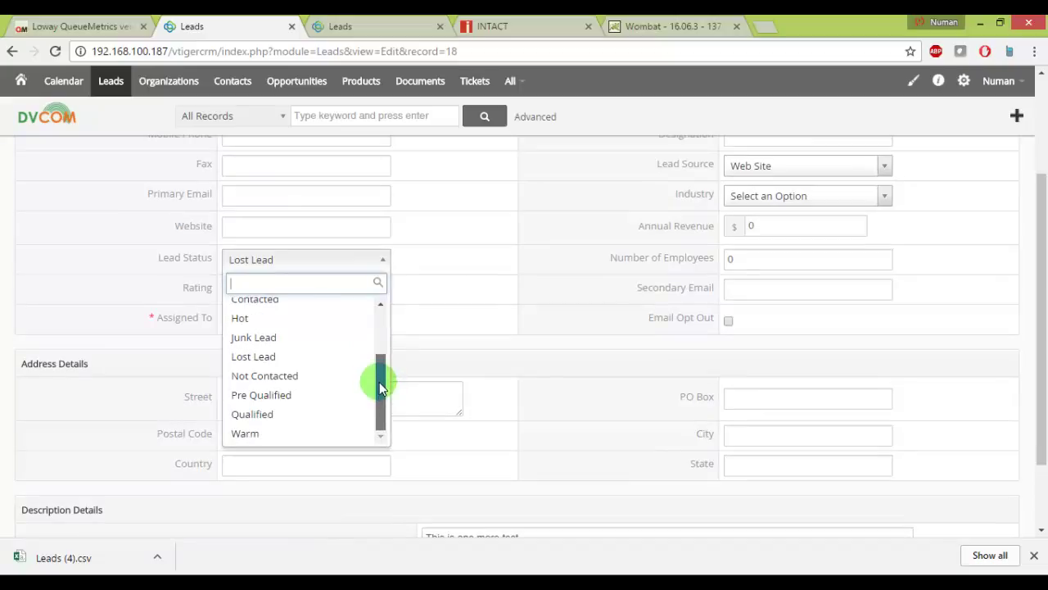
pyautogui.click(282, 416)
pyautogui.press('Return')
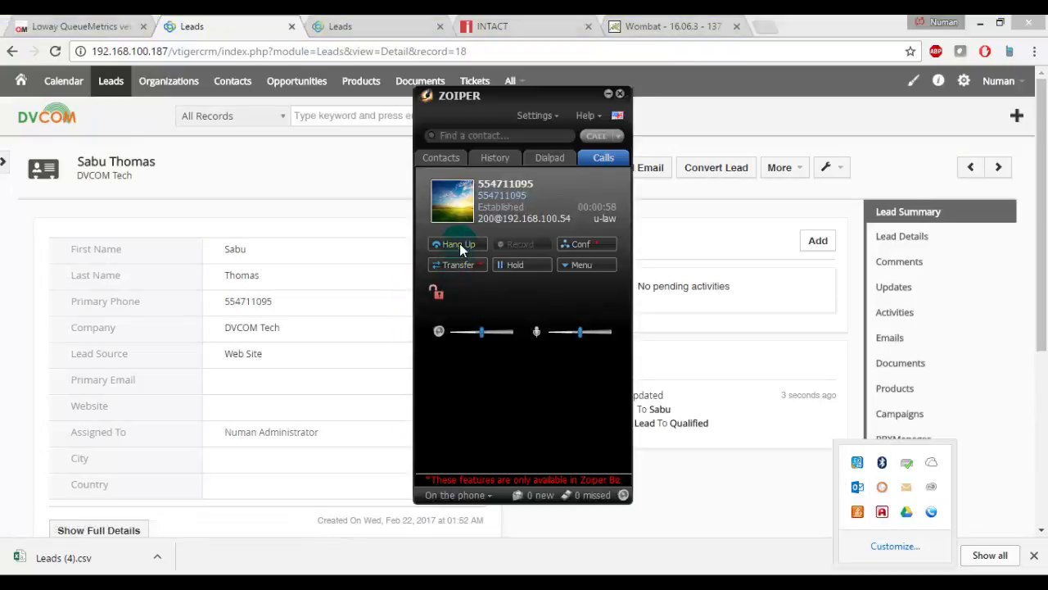
# - End the current call in Zoiper and answer the next incoming call
pyautogui.click(460, 243)
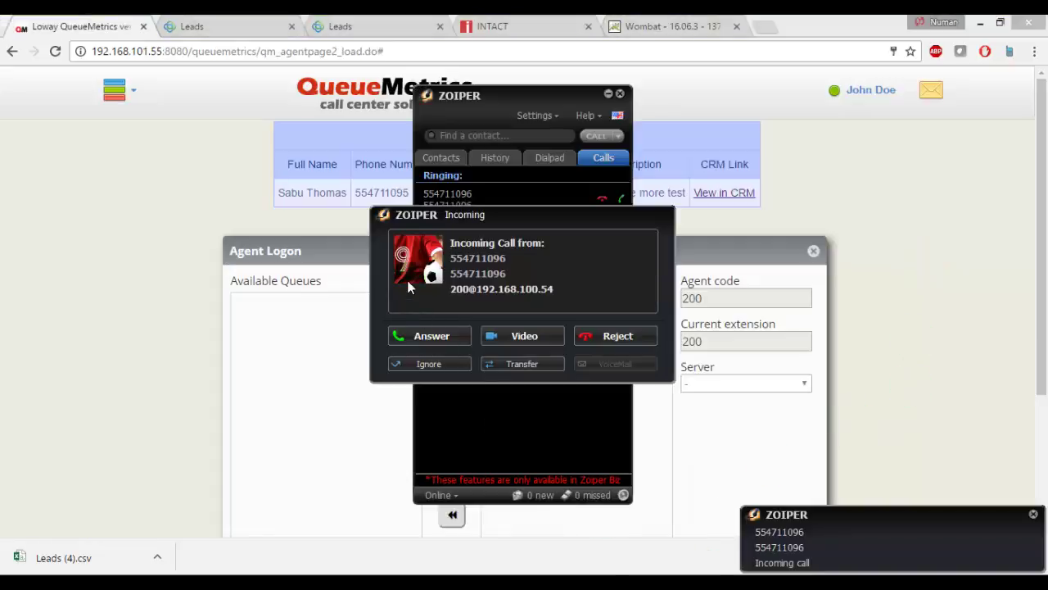
pyautogui.click(426, 337)
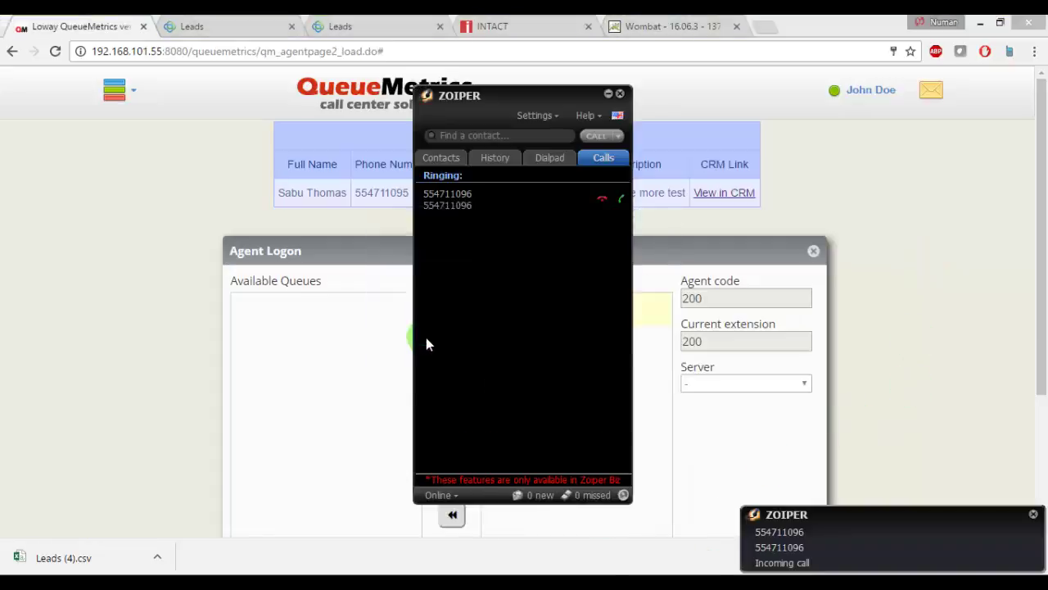
pyautogui.click(607, 94)
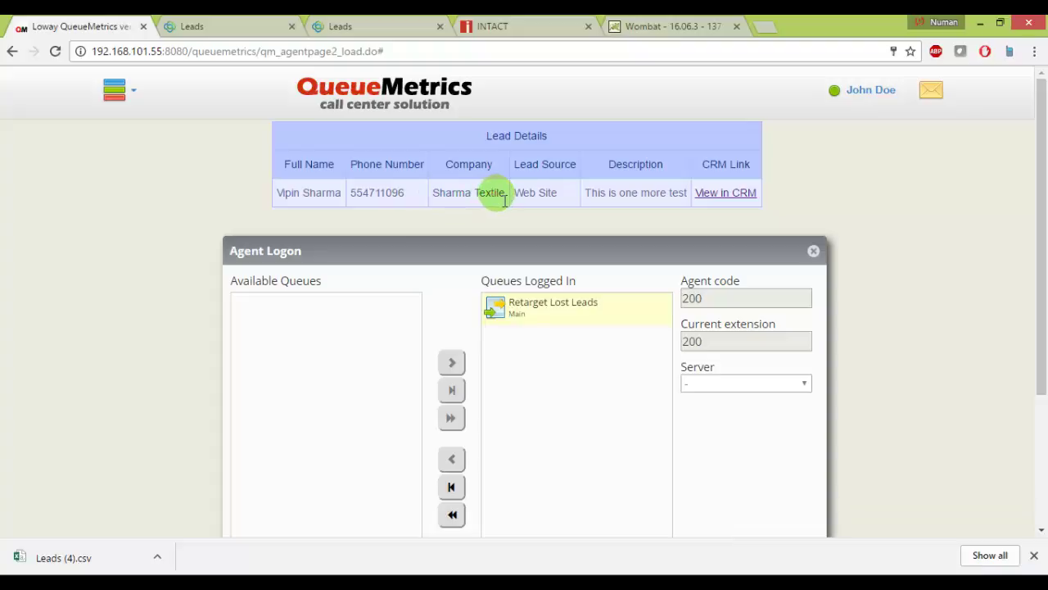
# - Open the called lead's vtiger CRM record from the Lead Details table and set its Lead Status to Qualified in the edit form
pyautogui.moveTo(553, 199); pyautogui.dragTo(551, 202)
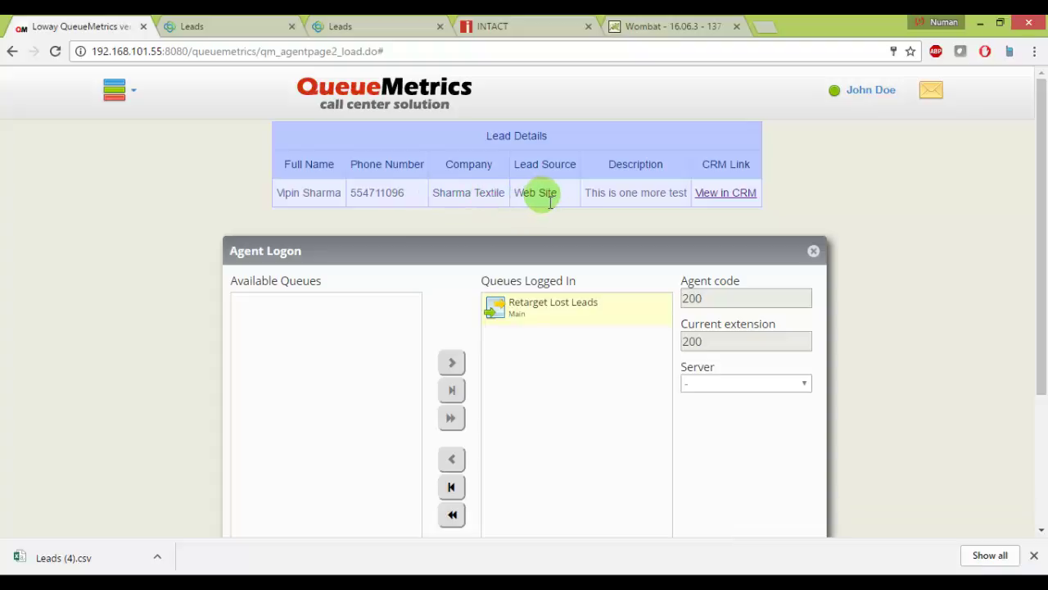
pyautogui.click(717, 195)
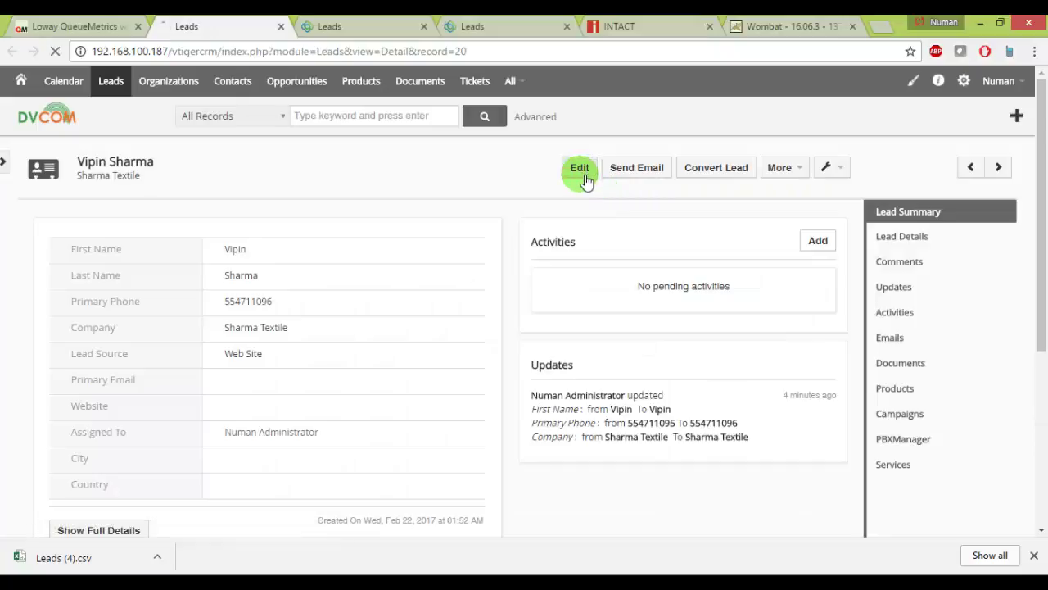
pyautogui.click(582, 168)
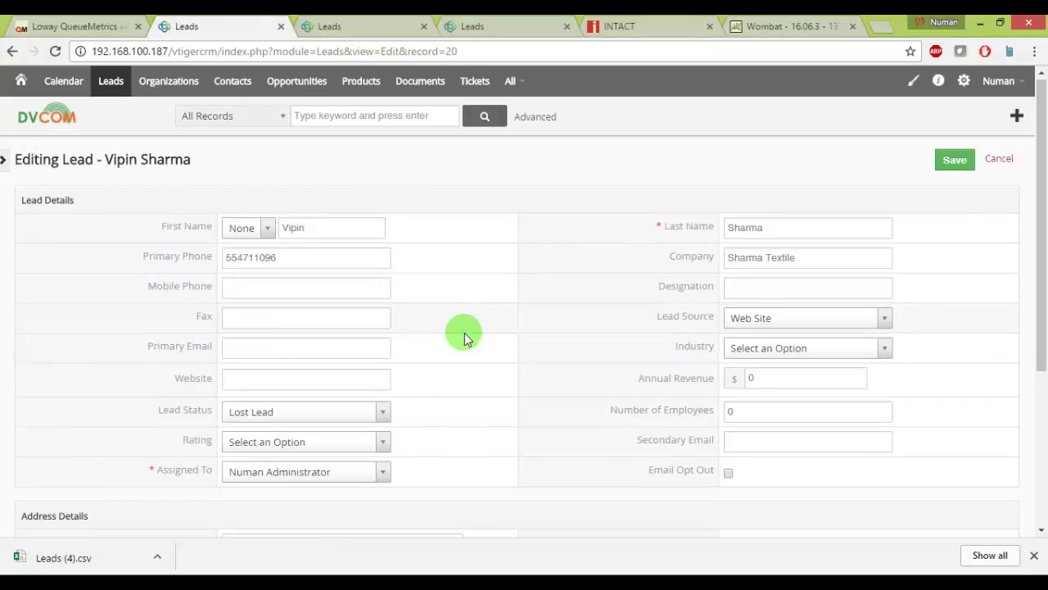
pyautogui.scroll(-1, 463, 338)
pyautogui.click(383, 337)
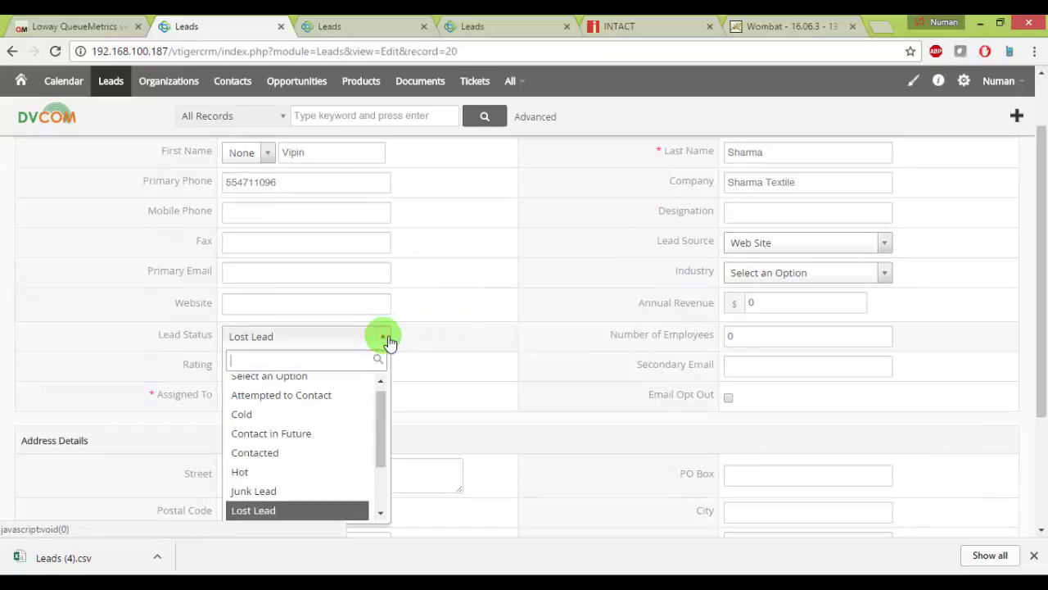
pyautogui.click(312, 461)
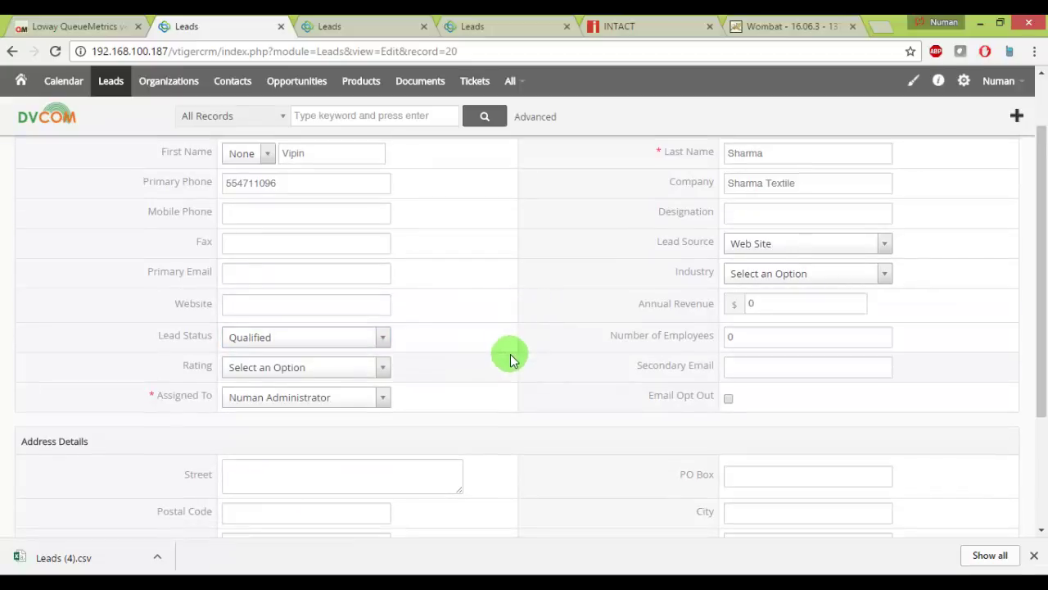
pyautogui.scroll(1, 510, 356)
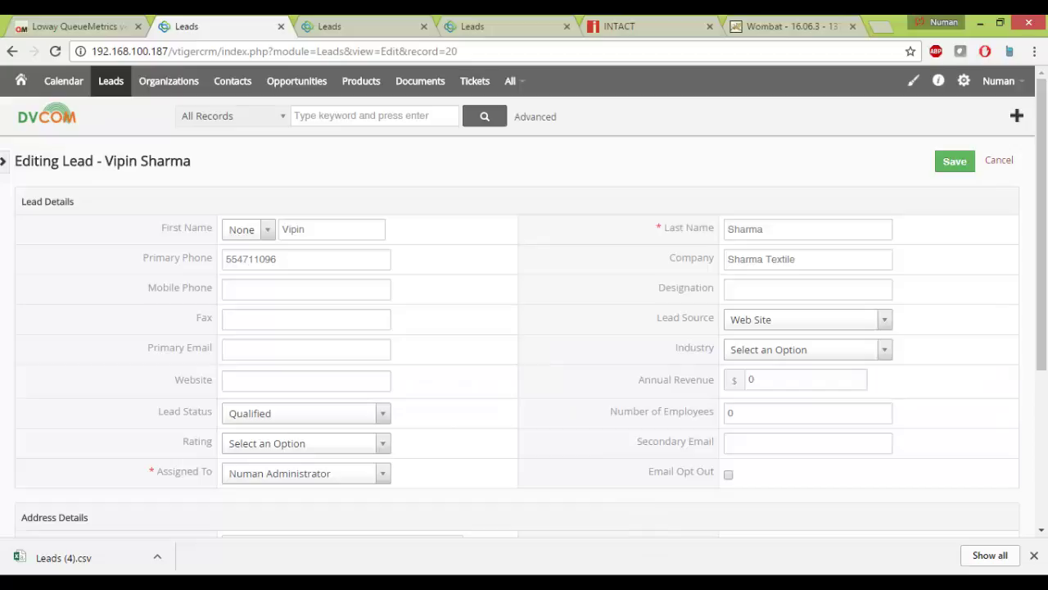
# - Switch back to the QueueMetrics agent page and pause the agent with the reason Update CRM
pyautogui.moveTo(632, 583)
pyautogui.click(631, 512)
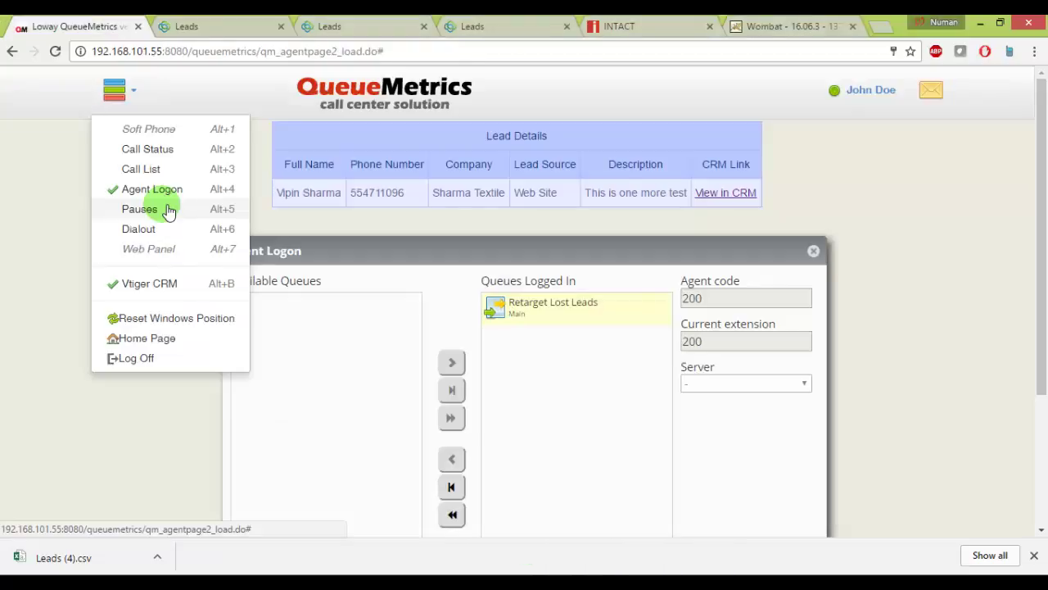
pyautogui.click(164, 206)
pyautogui.click(348, 394)
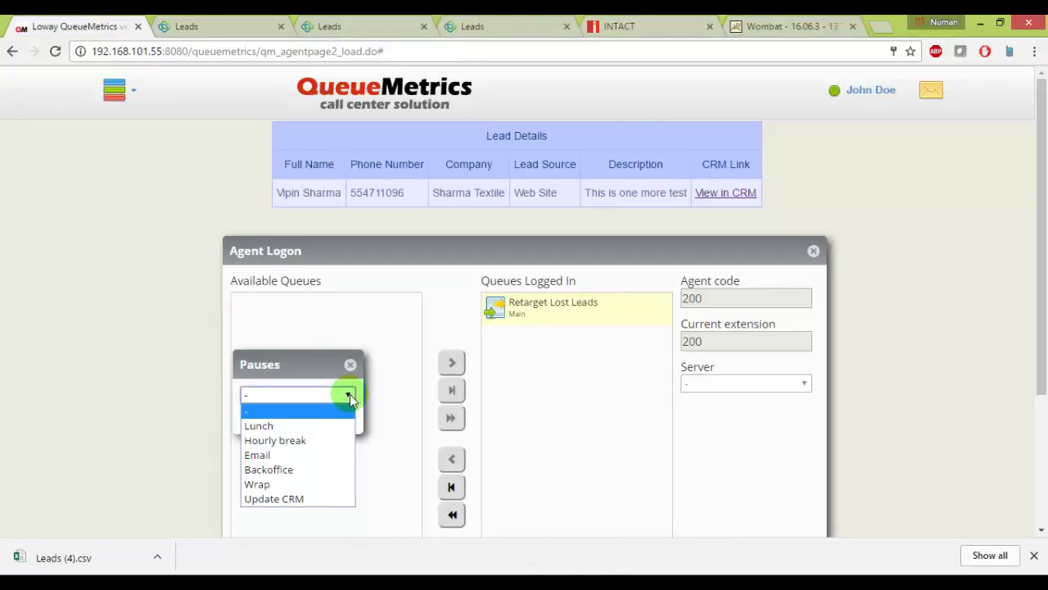
pyautogui.click(311, 501)
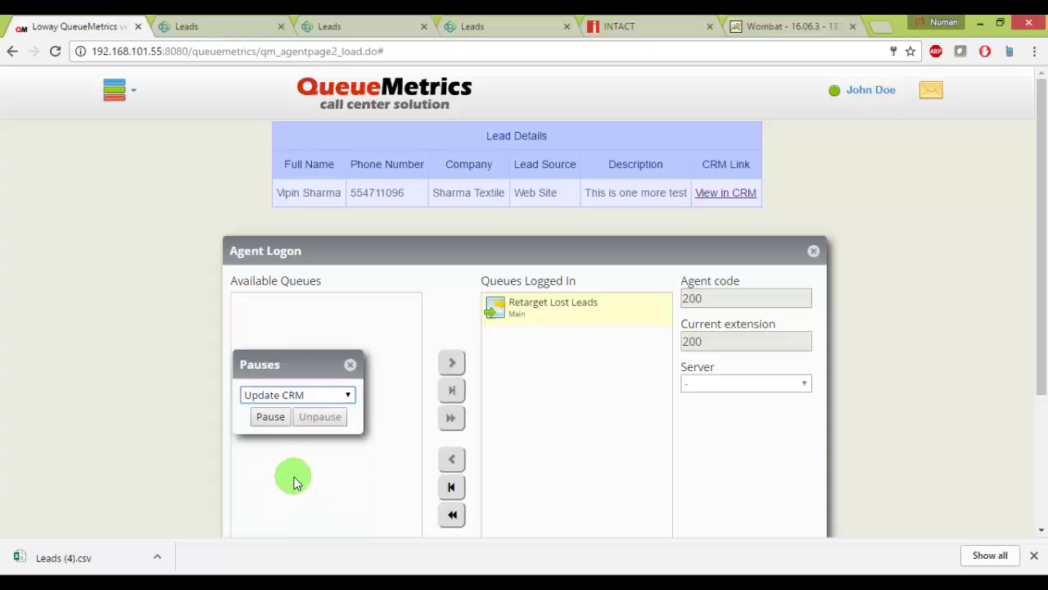
pyautogui.click(272, 417)
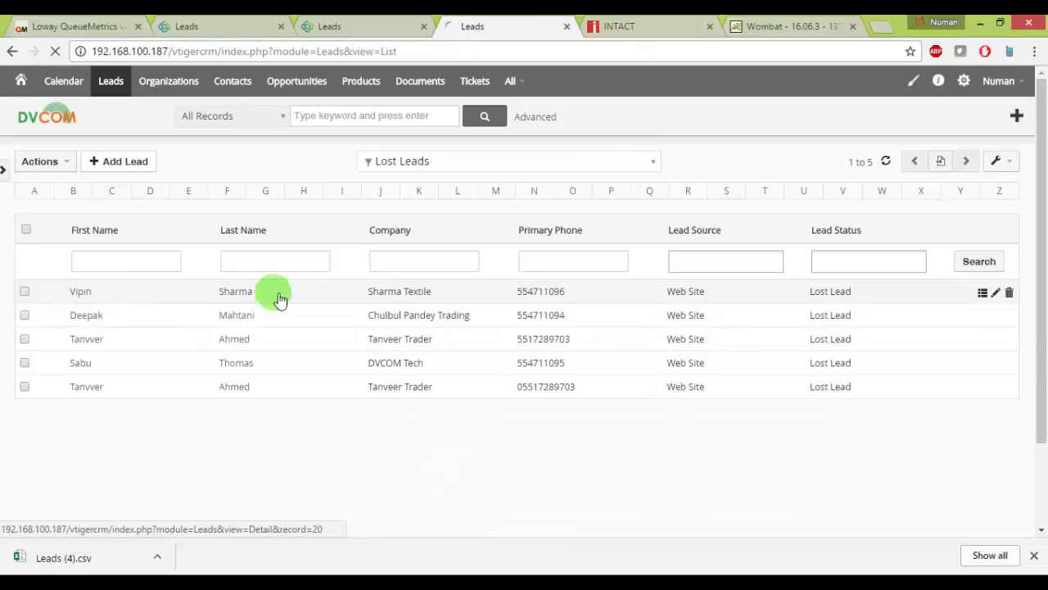
# - Start converting the Sharma Textile lead from the Lost Leads list, including an opportunity with an expected close date of 02-24-2017
pyautogui.click(276, 294)
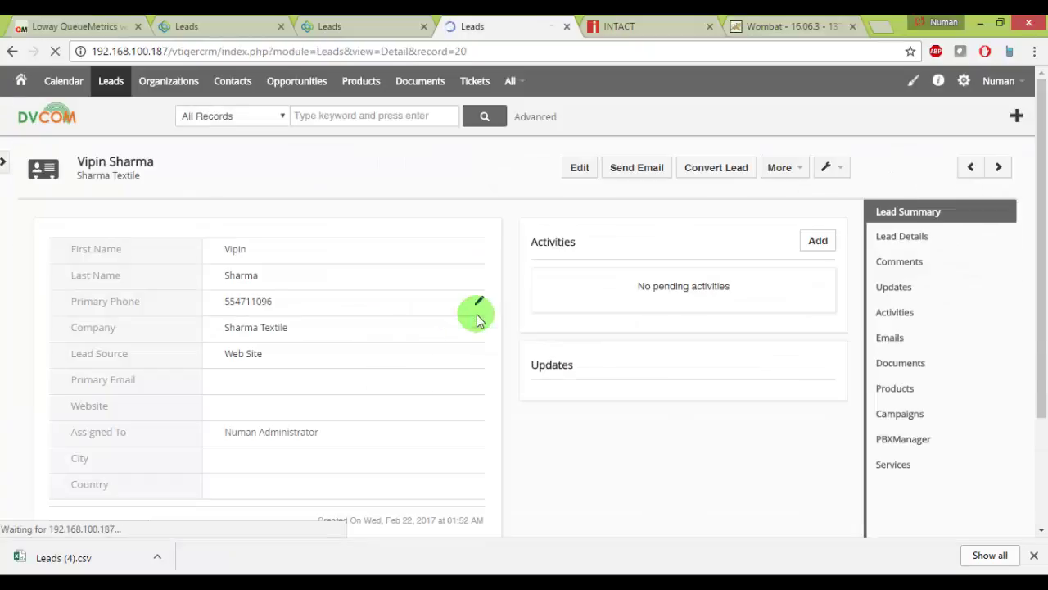
pyautogui.click(725, 172)
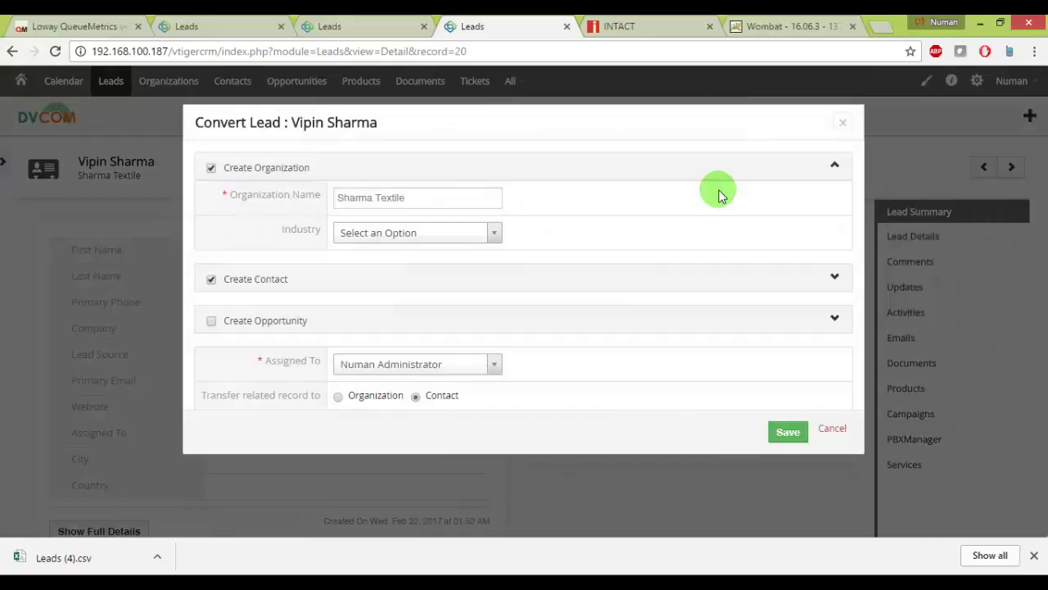
pyautogui.click(213, 322)
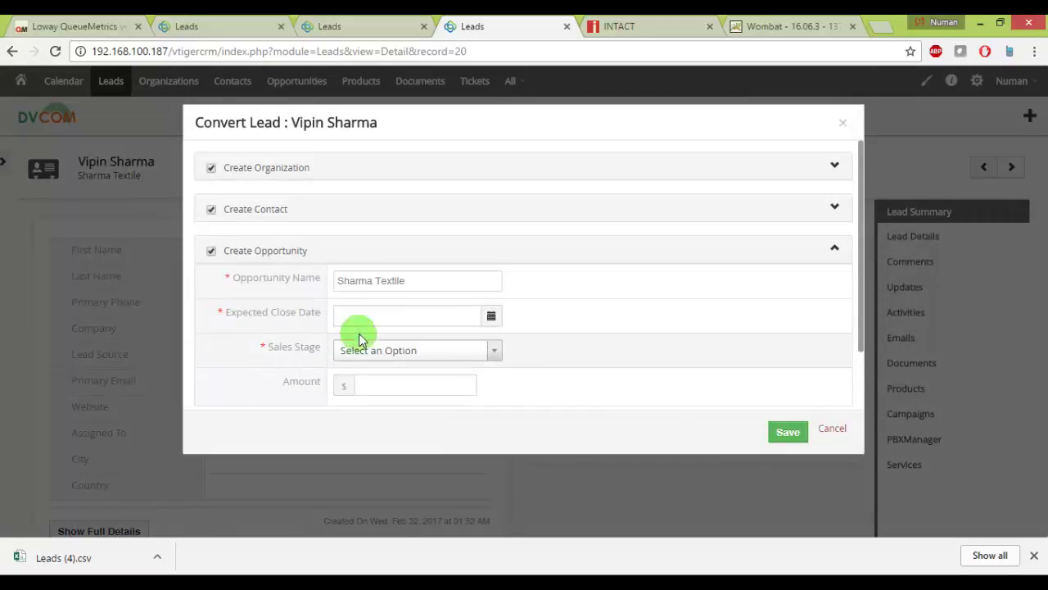
pyautogui.click(492, 316)
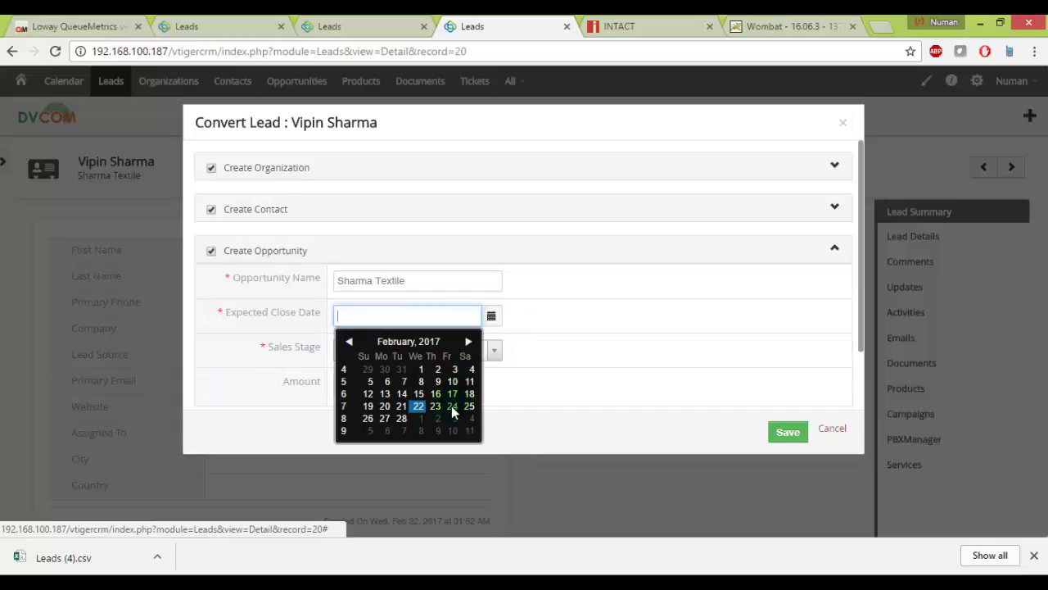
pyautogui.click(451, 404)
pyautogui.scroll(-2, 557, 358)
pyautogui.click(459, 302)
pyautogui.scroll(-1, 464, 369)
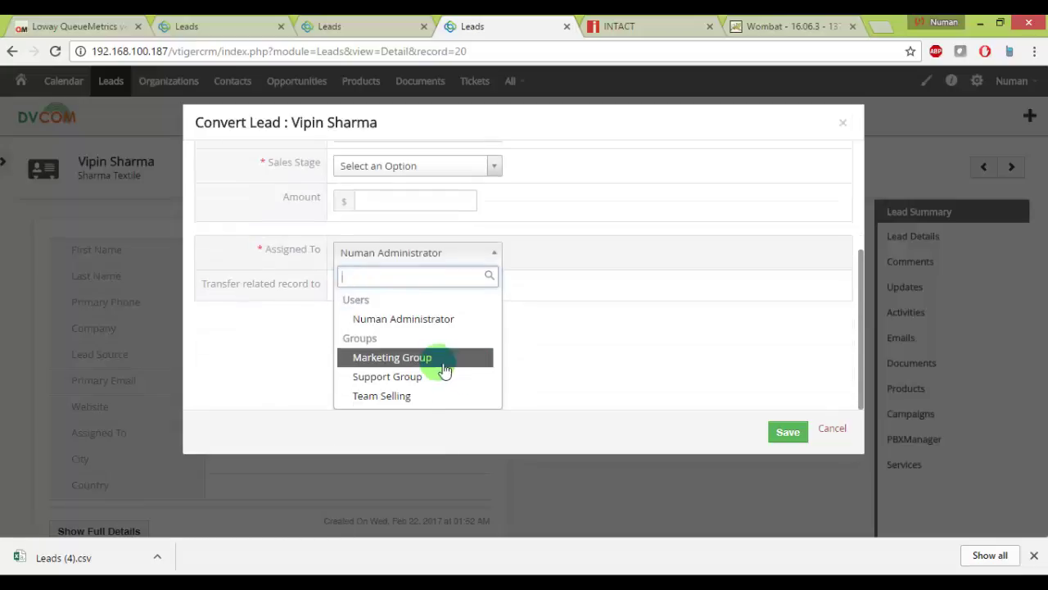
pyautogui.click(469, 246)
pyautogui.scroll(1, 524, 211)
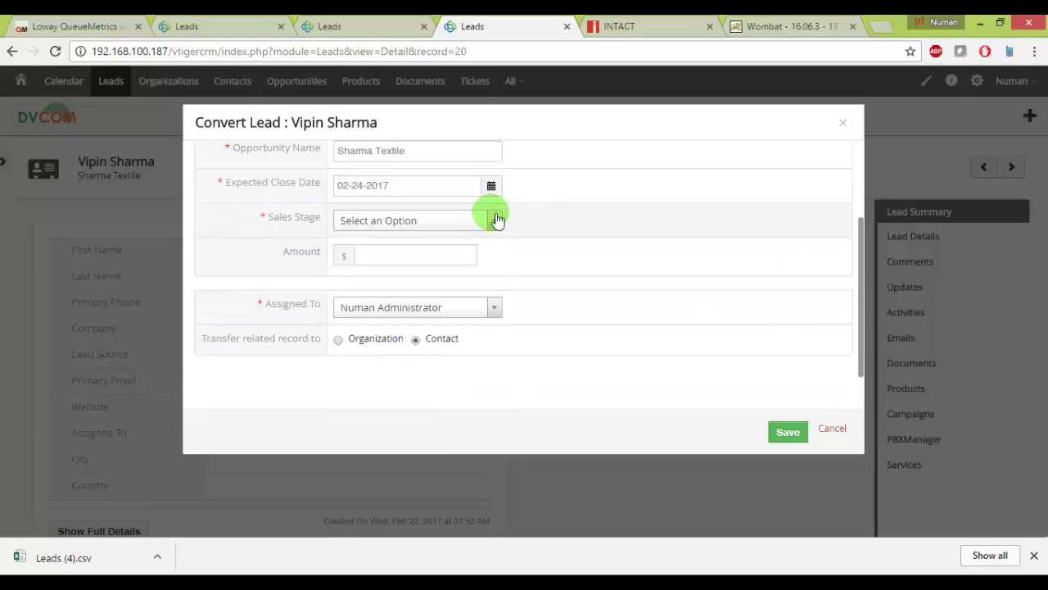
# - Set the opportunity's Sales Stage to Closed Won and its Amount to 100, and save the lead conversion
pyautogui.click(409, 228)
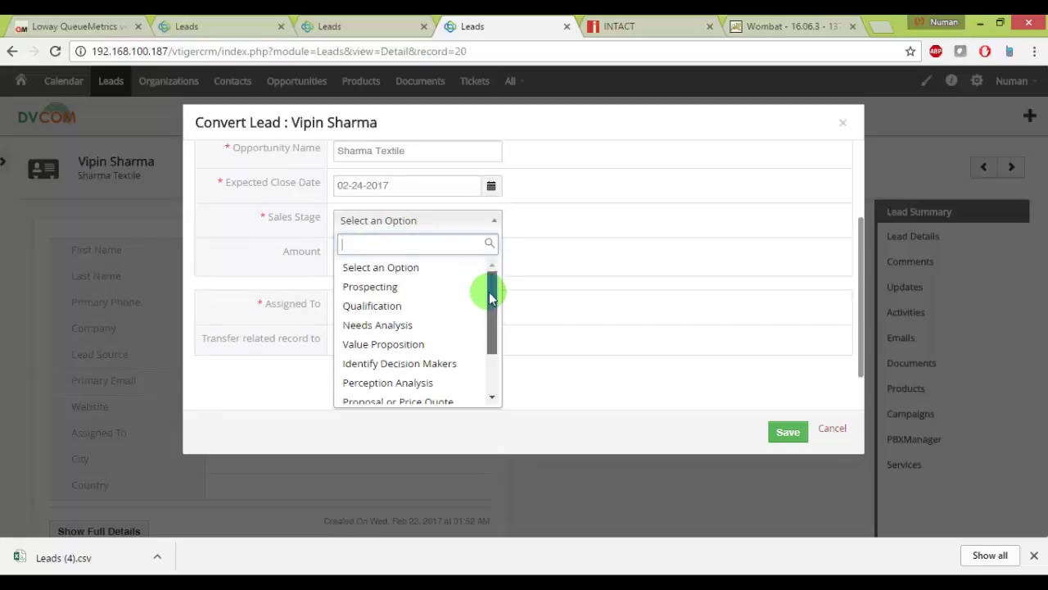
pyautogui.scroll(-3, 483, 292)
pyautogui.click(412, 375)
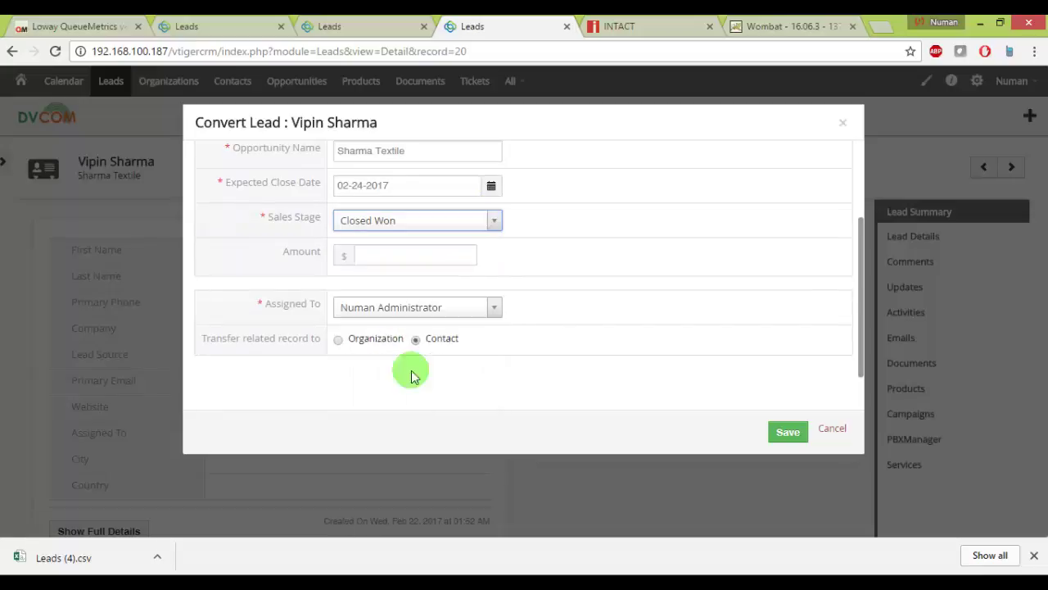
pyautogui.click(394, 267)
pyautogui.write('100')
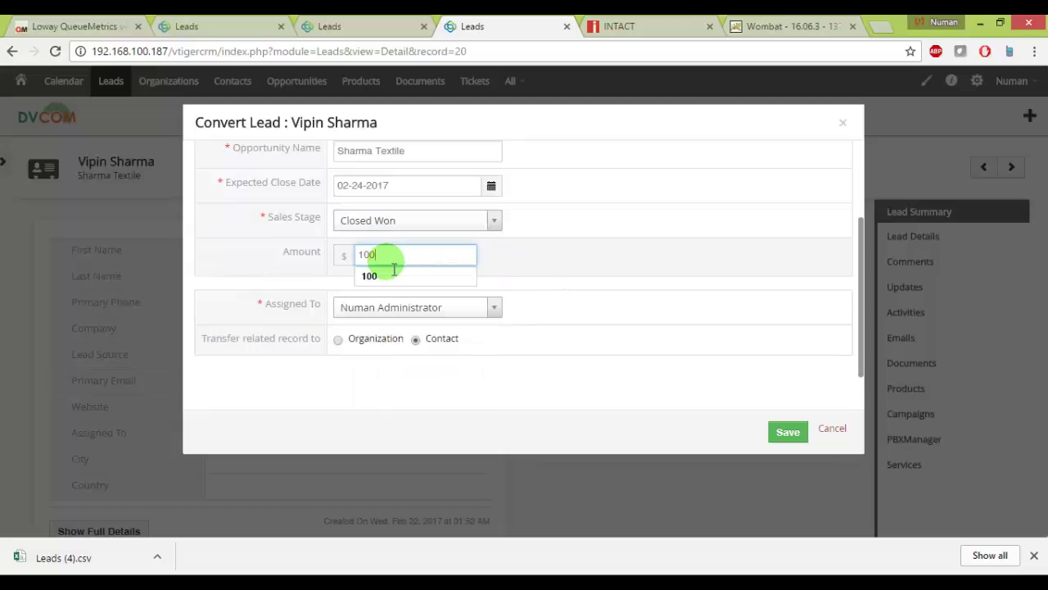
pyautogui.click(395, 274)
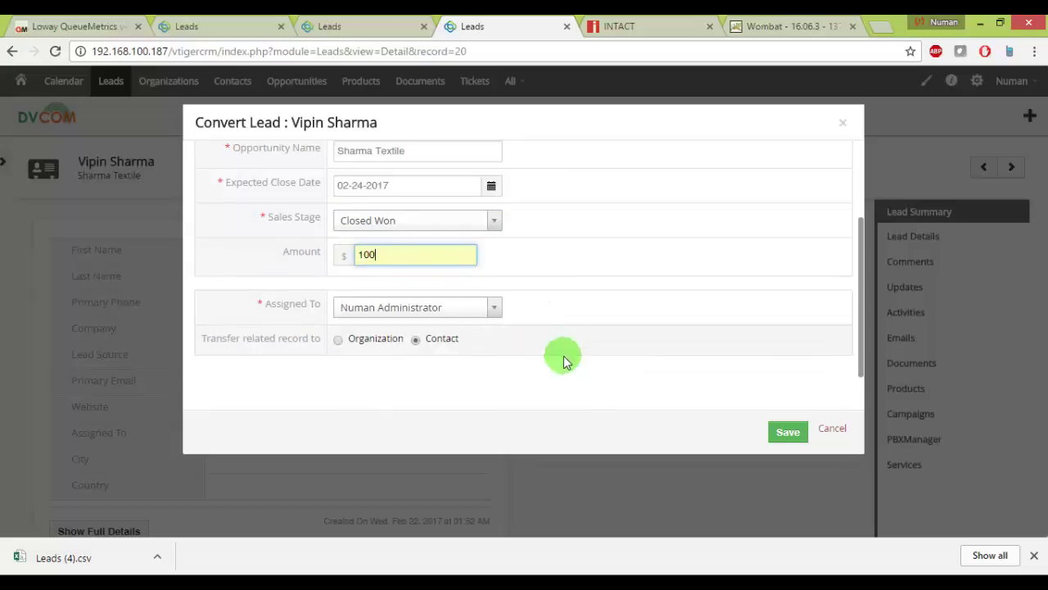
pyautogui.click(788, 432)
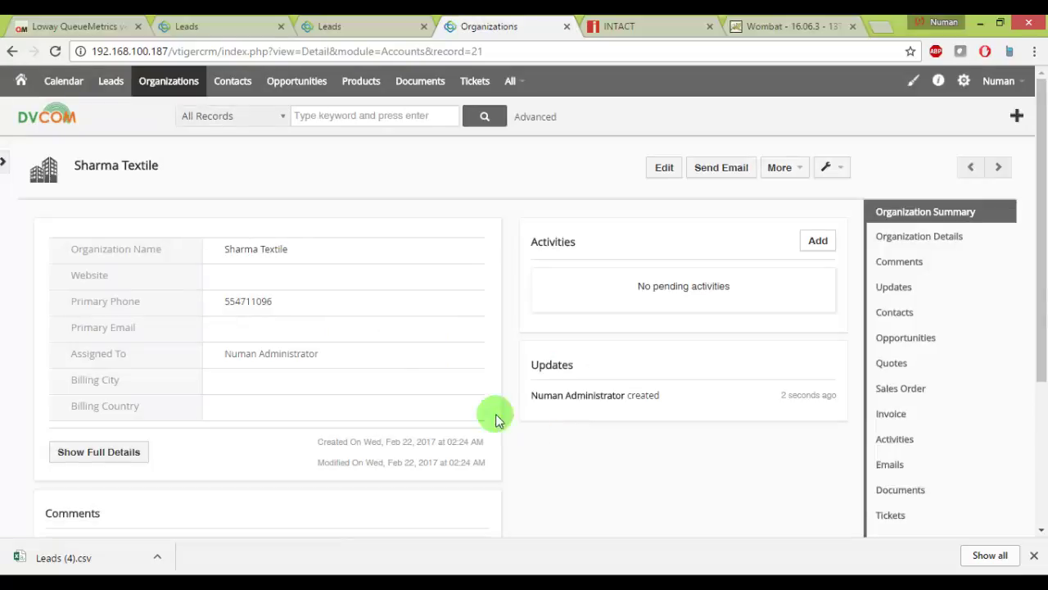
# - Return to QueueMetrics, end the agent's Update CRM pause, and take the next incoming call in Zoiper
pyautogui.click(78, 28)
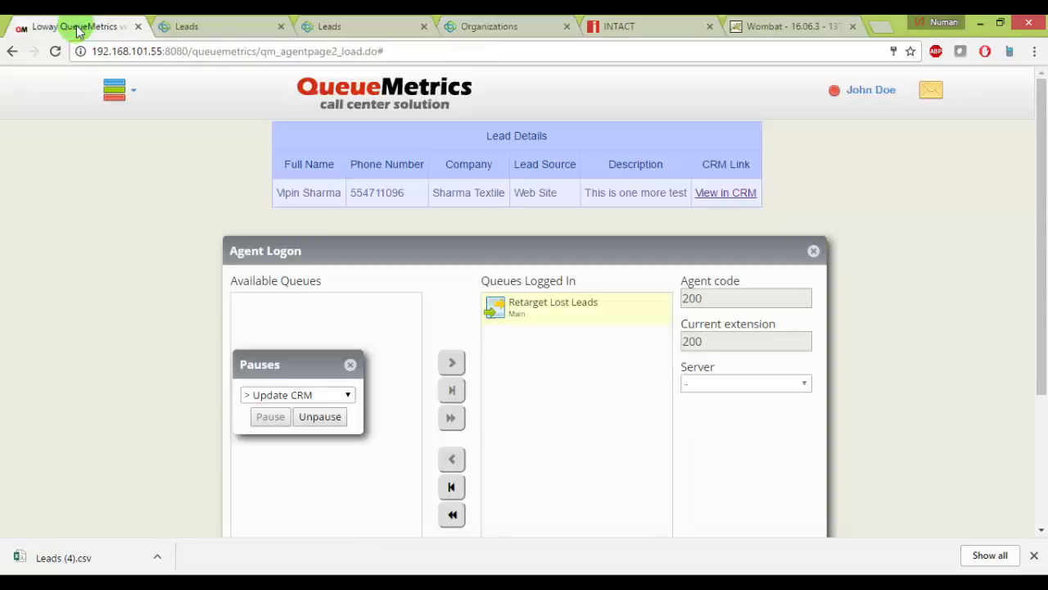
pyautogui.click(321, 418)
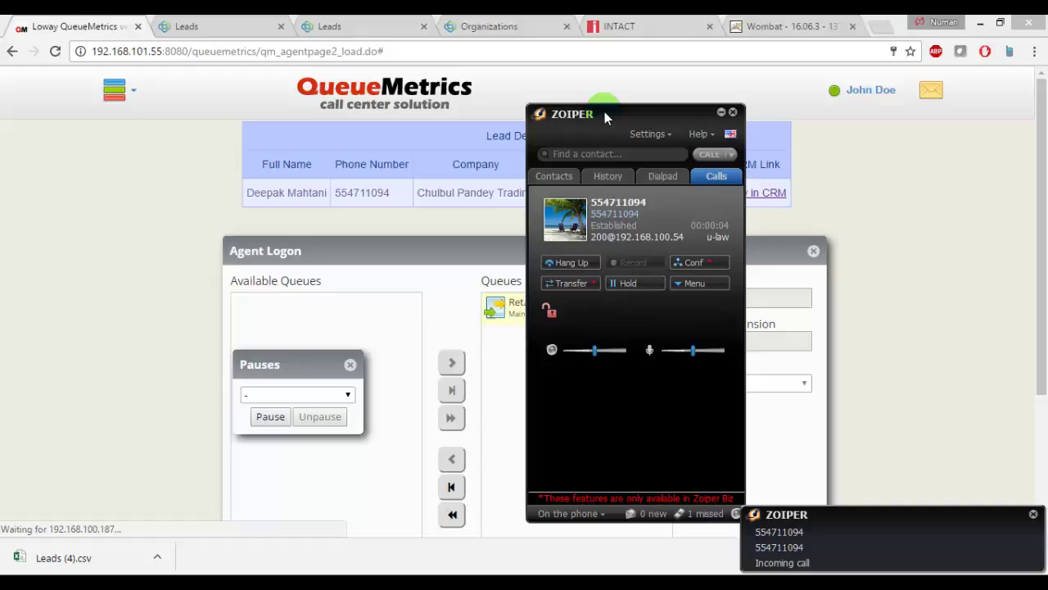
pyautogui.moveTo(605, 111); pyautogui.dragTo(570, 246)
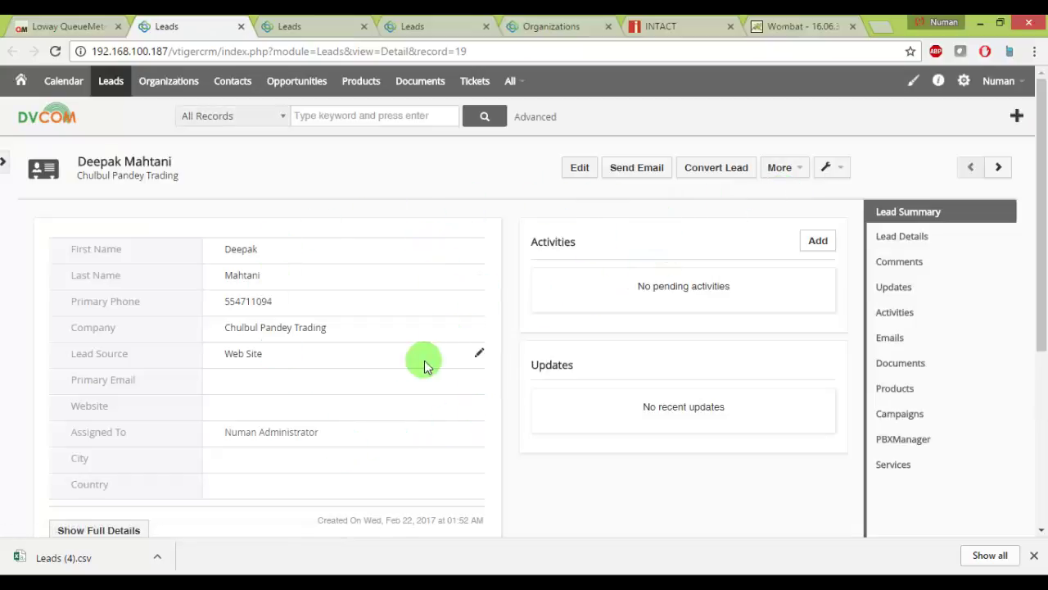
# - Edit the Chulbul Pandey Trading lead, set its Lead Status to Contact in Future, and save the record
pyautogui.scroll(-2, 379, 351)
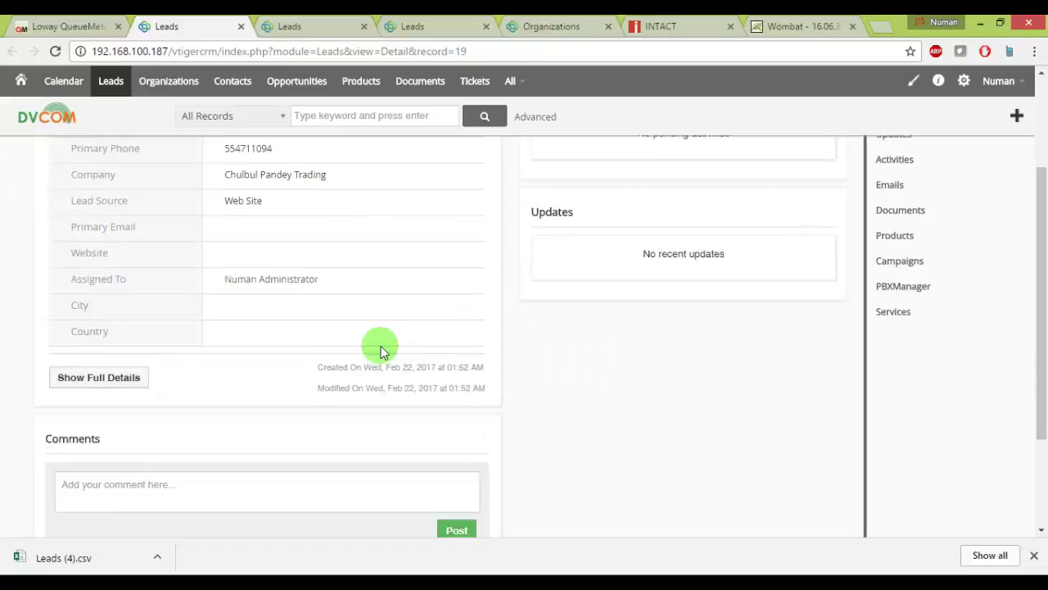
pyautogui.scroll(2, 379, 347)
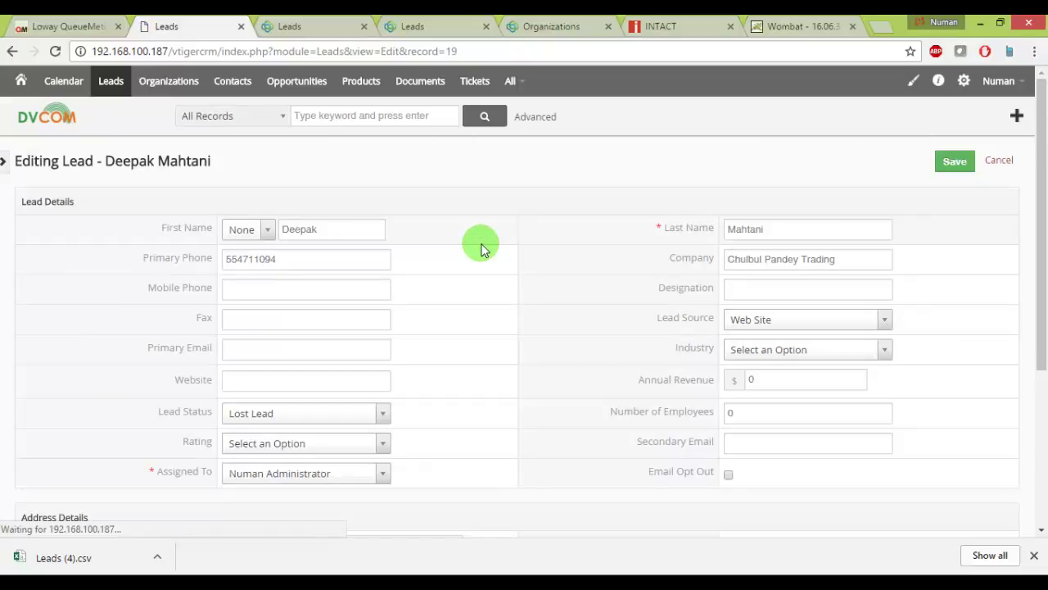
pyautogui.scroll(-3, 508, 381)
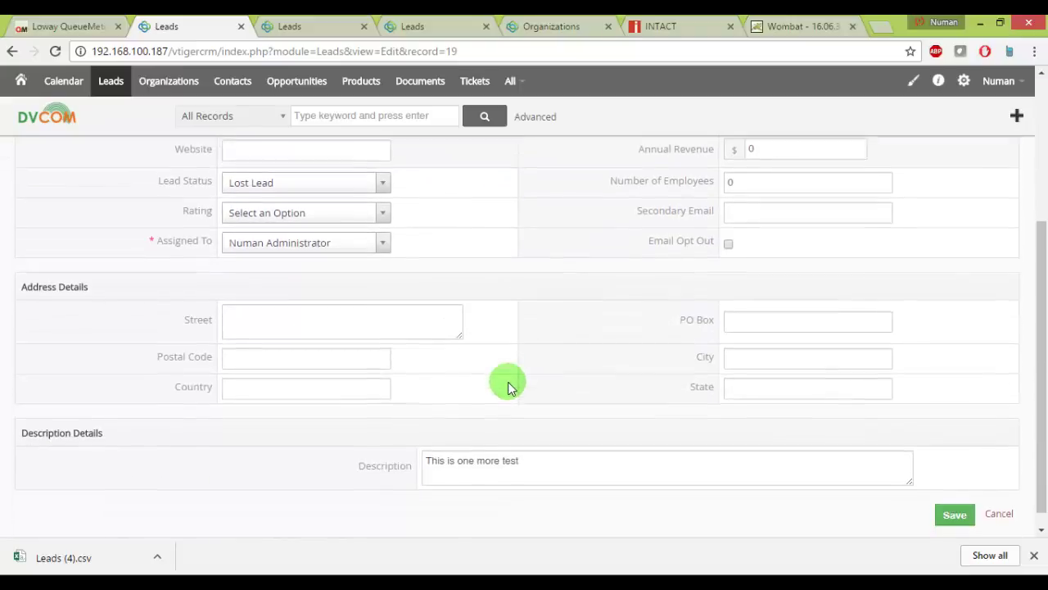
pyautogui.scroll(3, 507, 382)
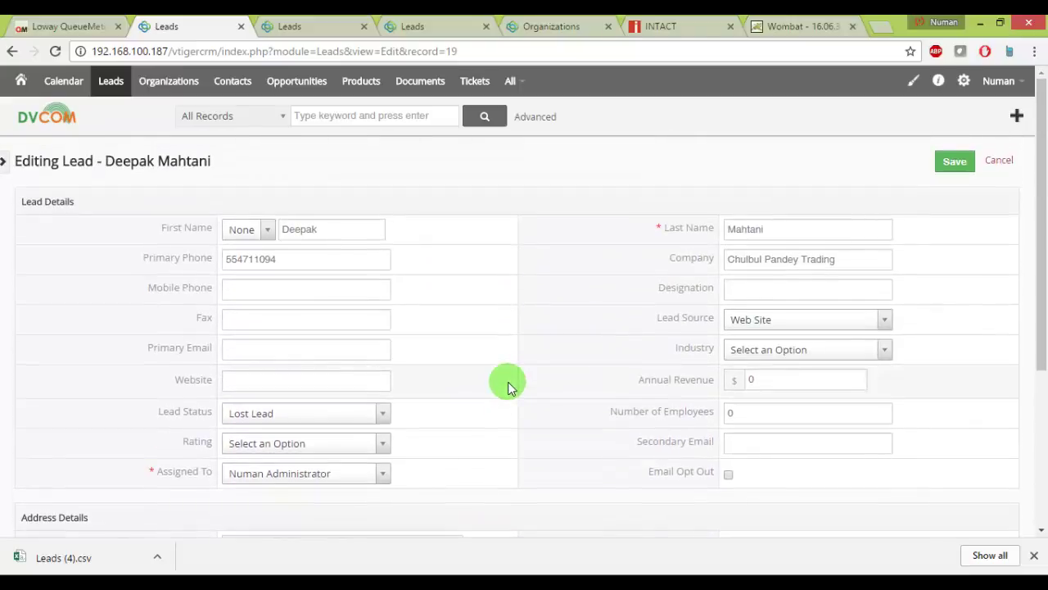
pyautogui.scroll(-2, 506, 386)
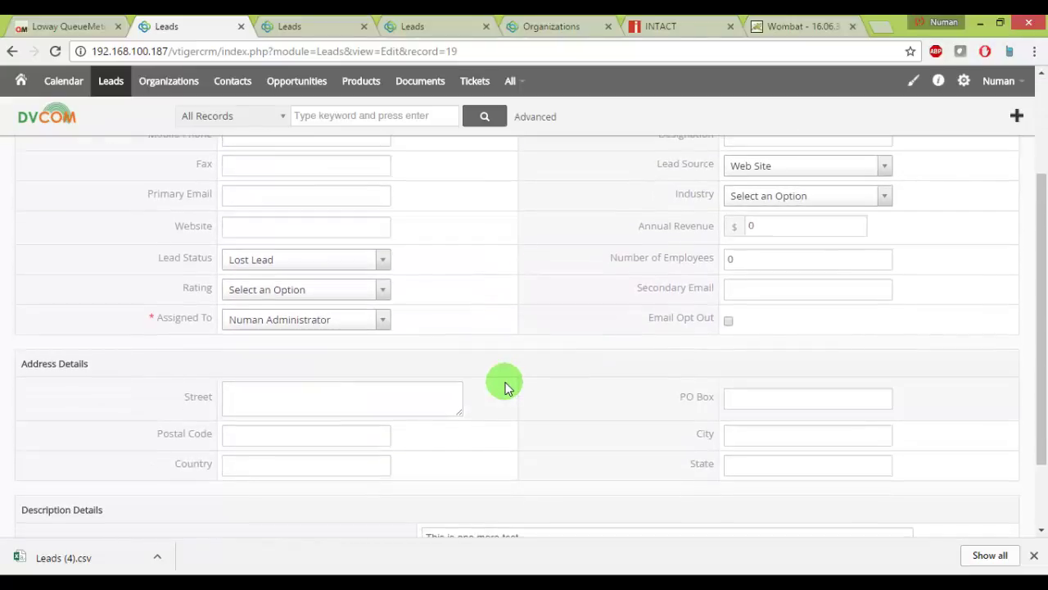
pyautogui.click(359, 260)
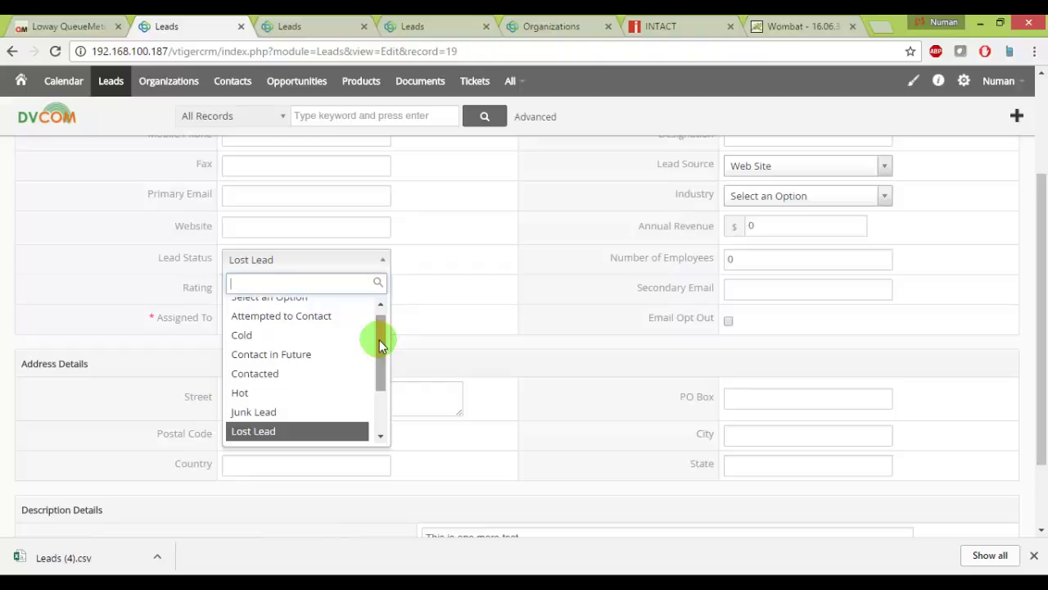
pyautogui.click(287, 354)
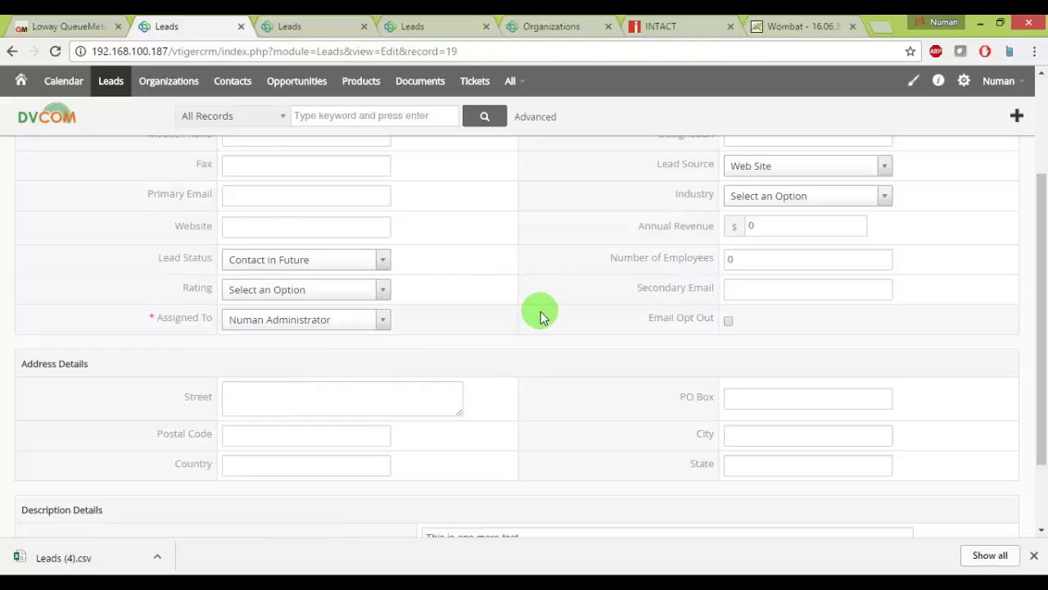
pyautogui.scroll(3, 540, 311)
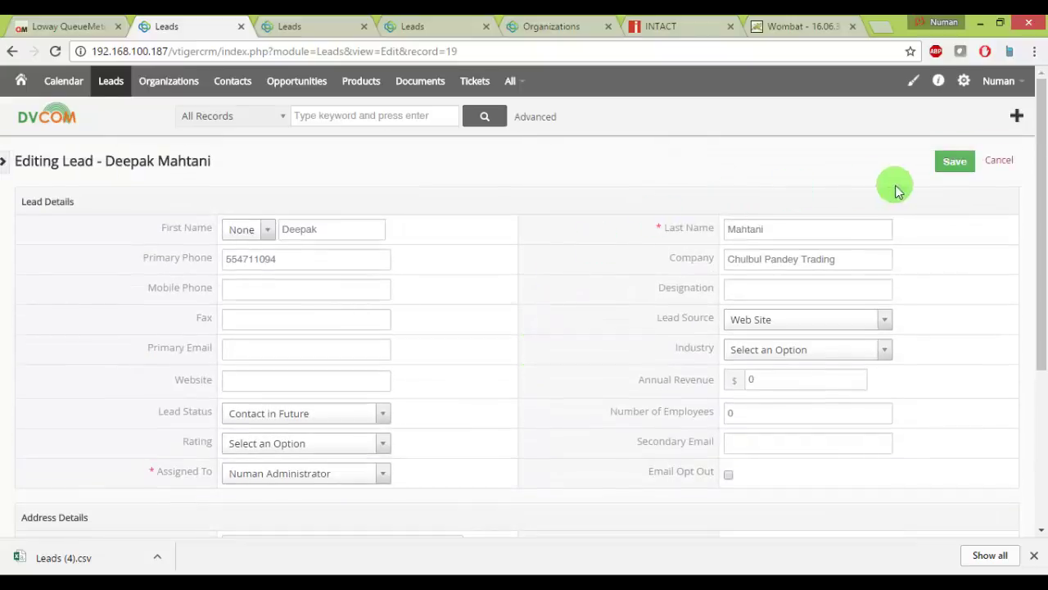
pyautogui.click(951, 163)
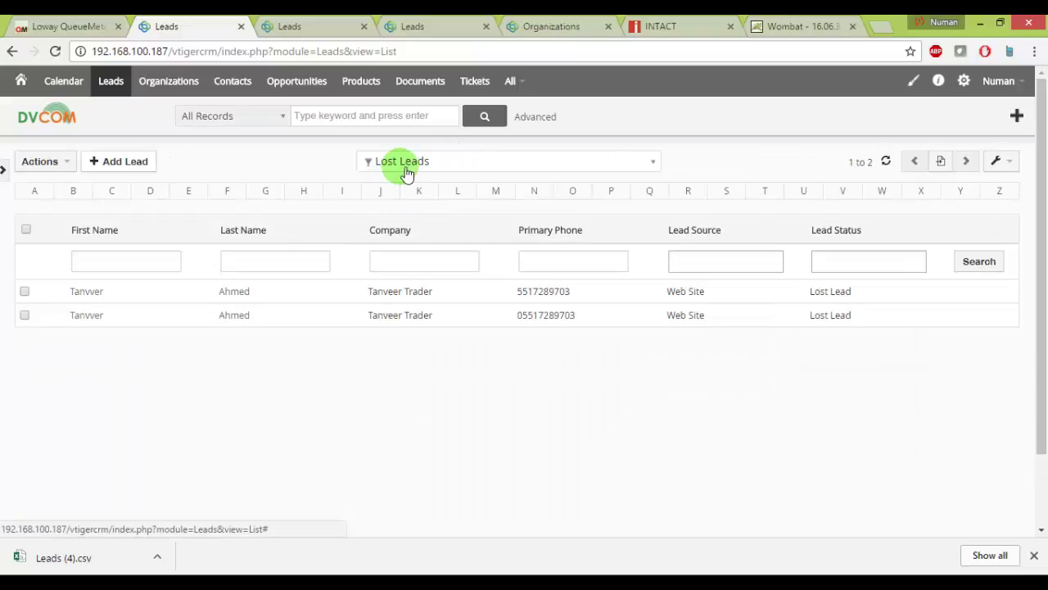
# - Change the Leads list filter from Lost Leads to All Leads
pyautogui.click(540, 164)
pyautogui.click(381, 224)
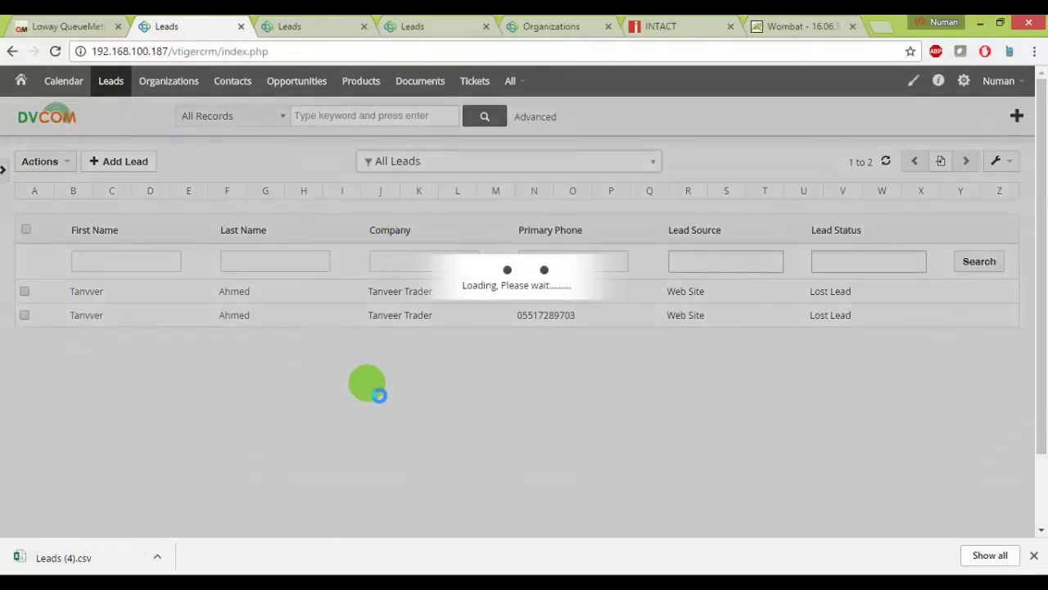